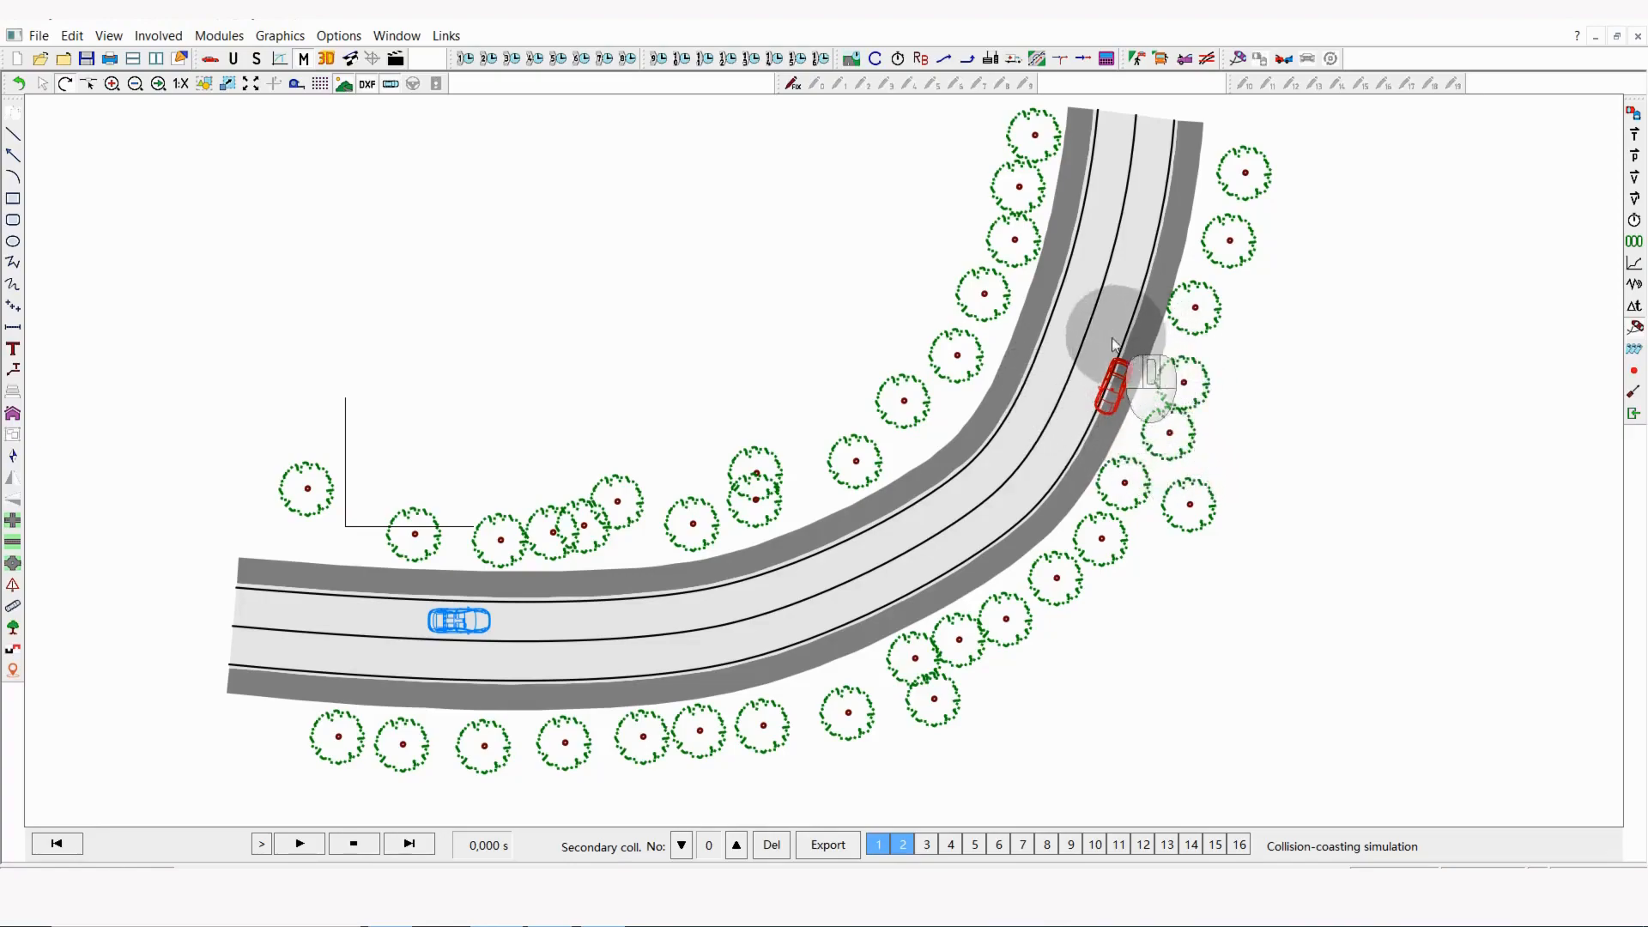
drag(1135, 380, 1103, 410)
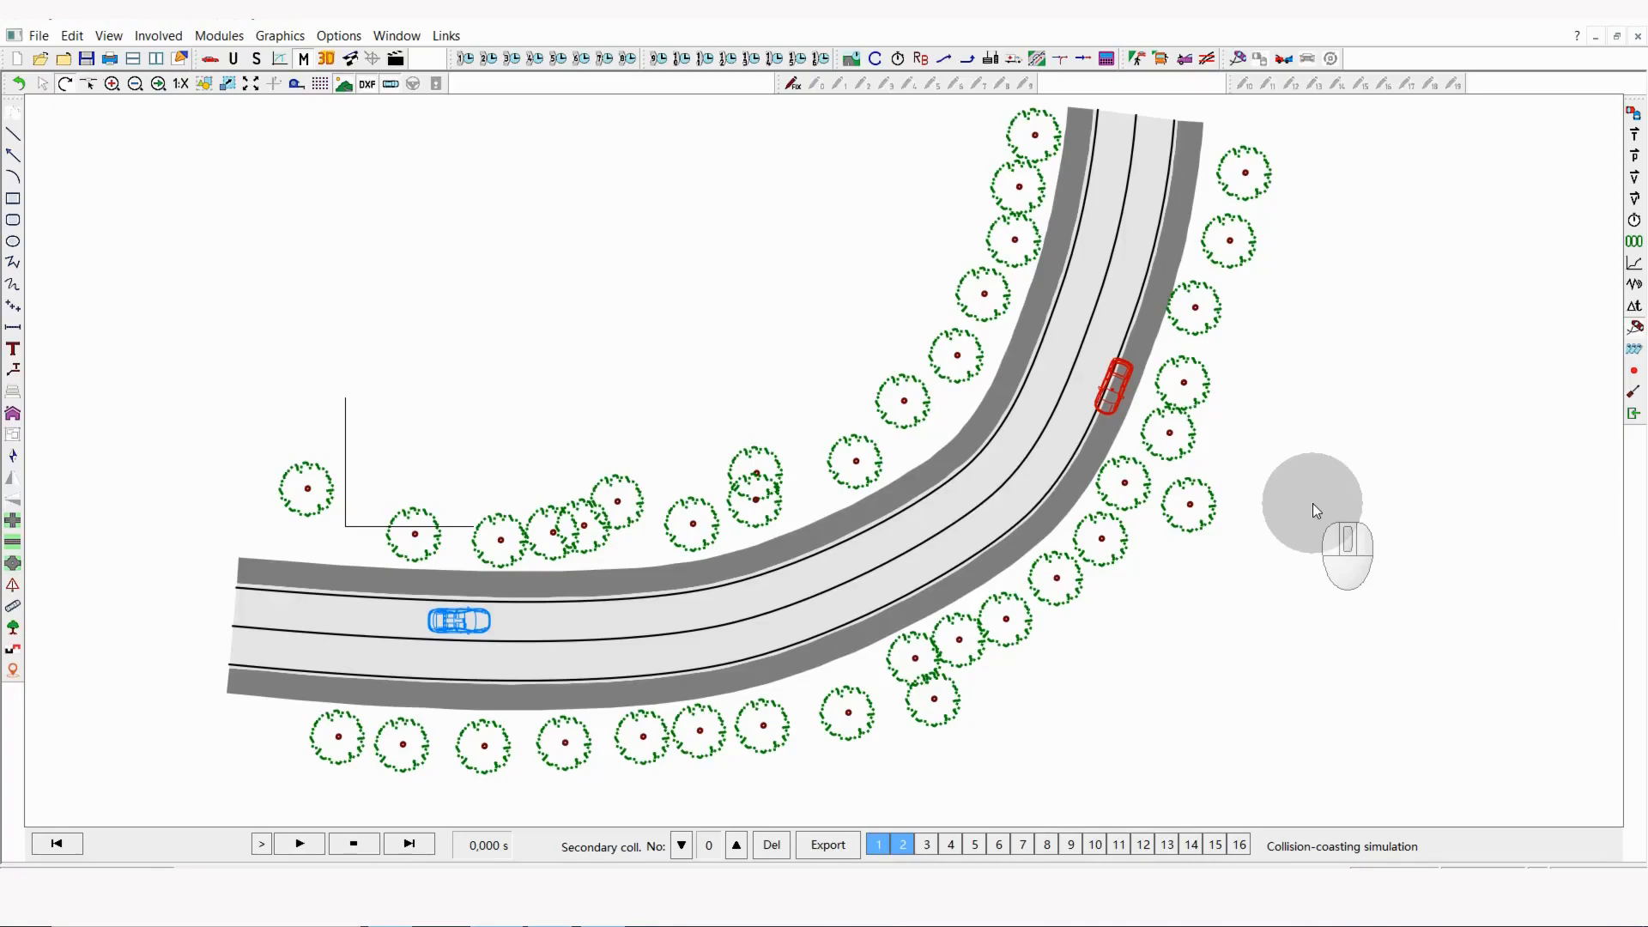
Step: Enable course tracing instead of entering steering for vehicle 1 in the simulation data
click(255, 60)
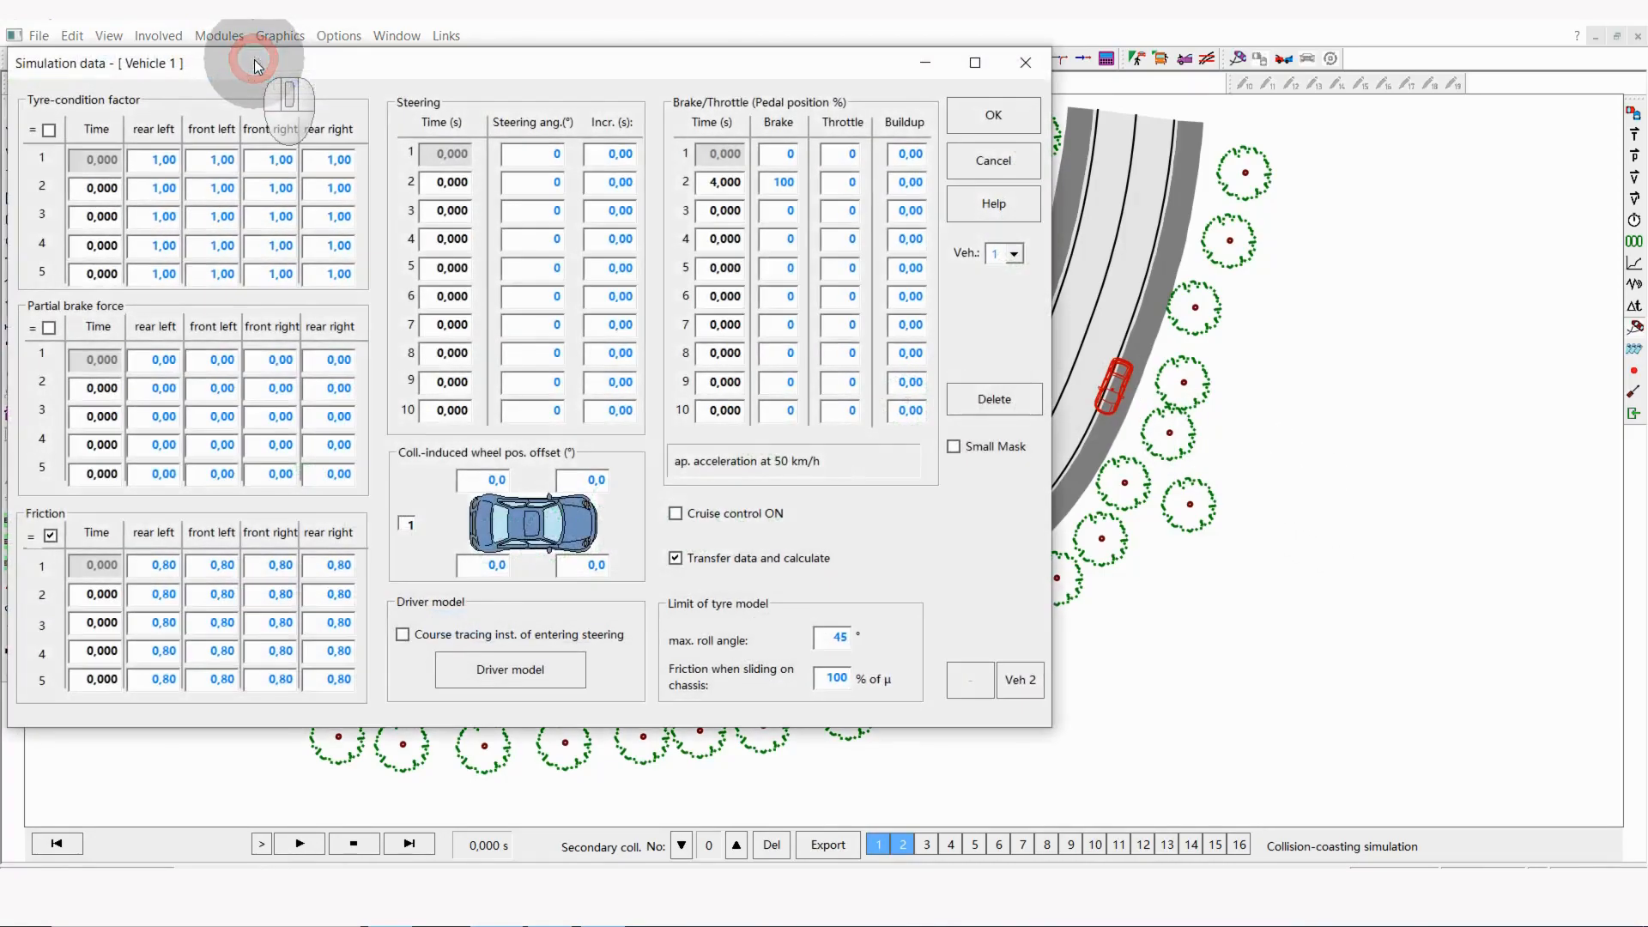
click(403, 635)
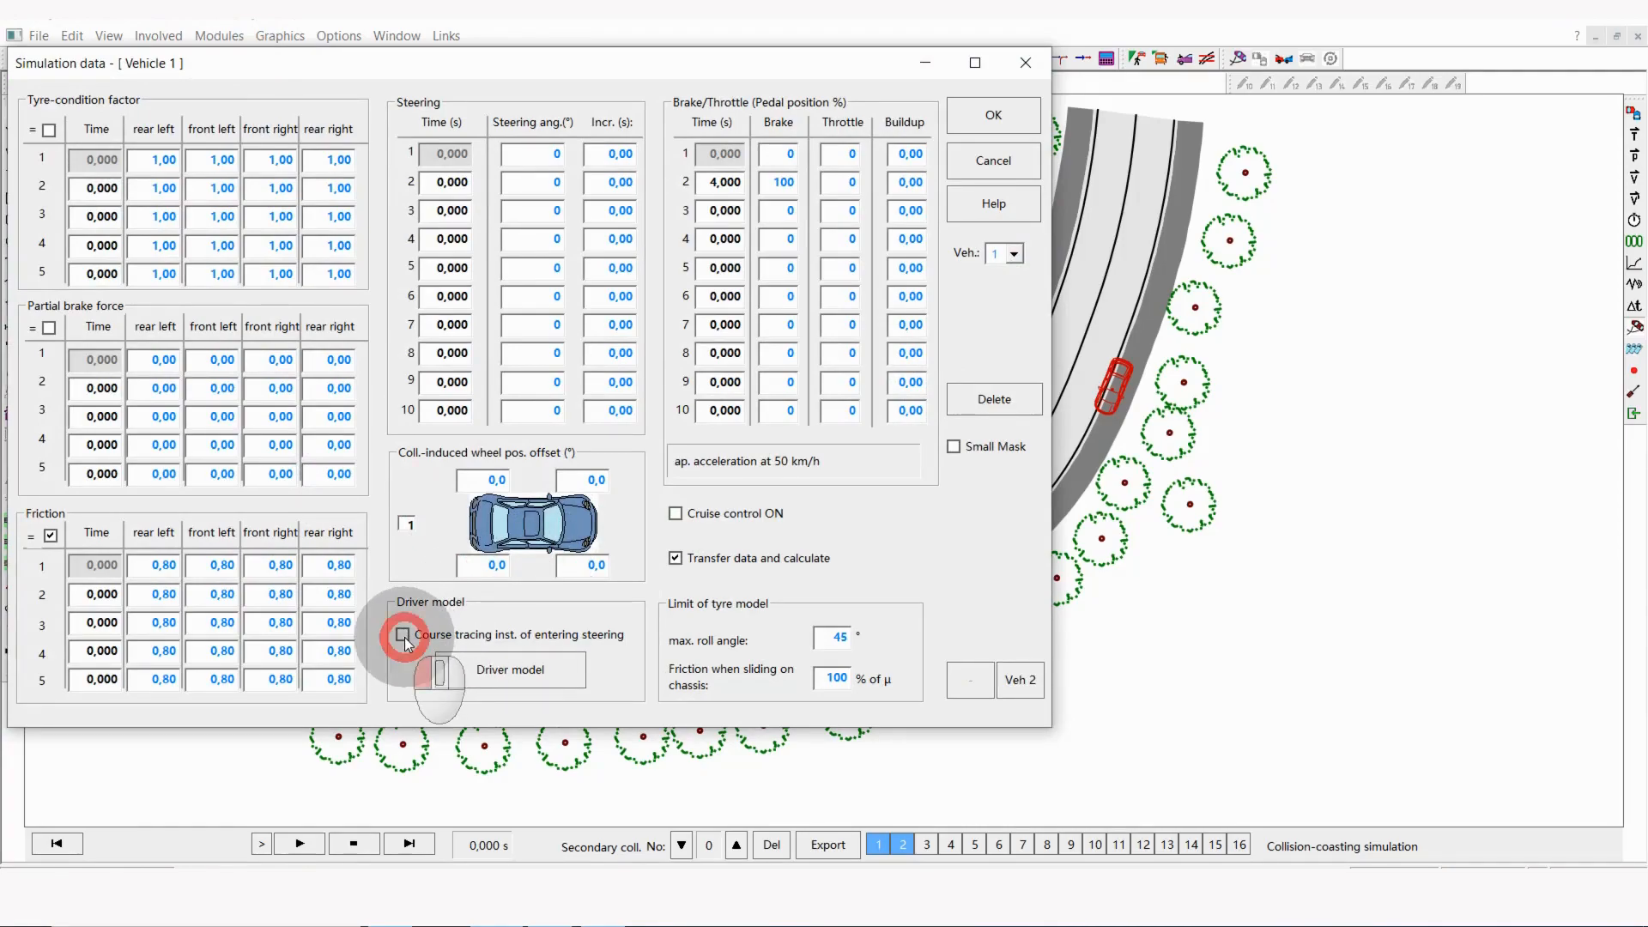
click(996, 115)
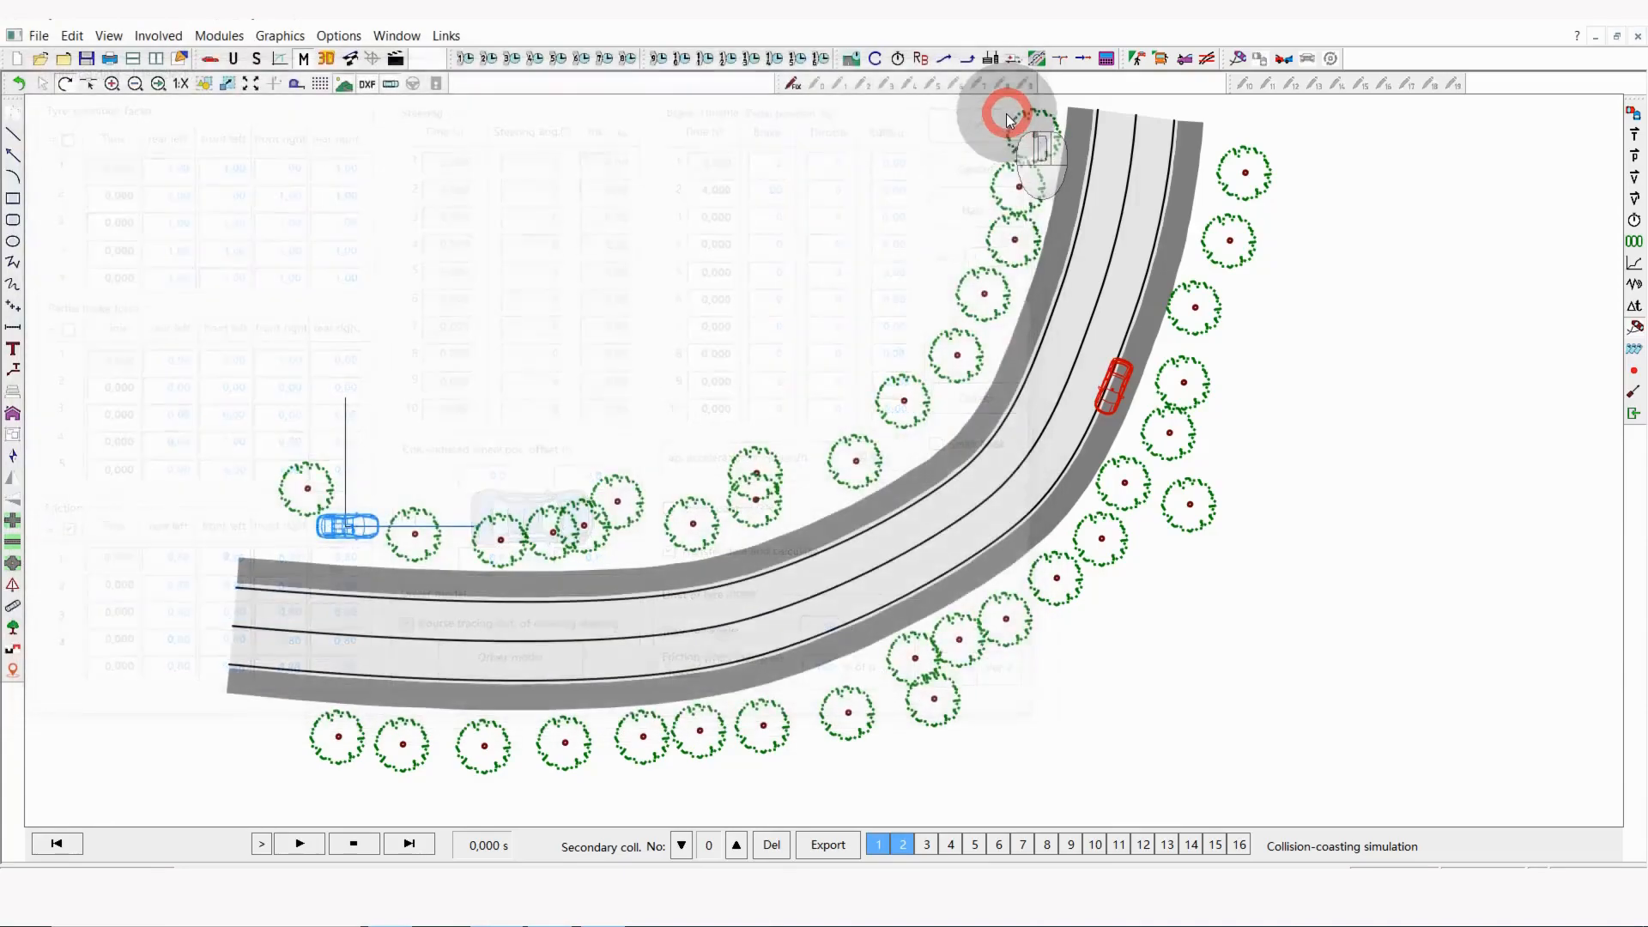
Step: Move vehicle 1 with its trace path into the upper lane near the road's left end, and stretch the path's end to the lane beyond the curve
click(339, 536)
drag(339, 537, 452, 624)
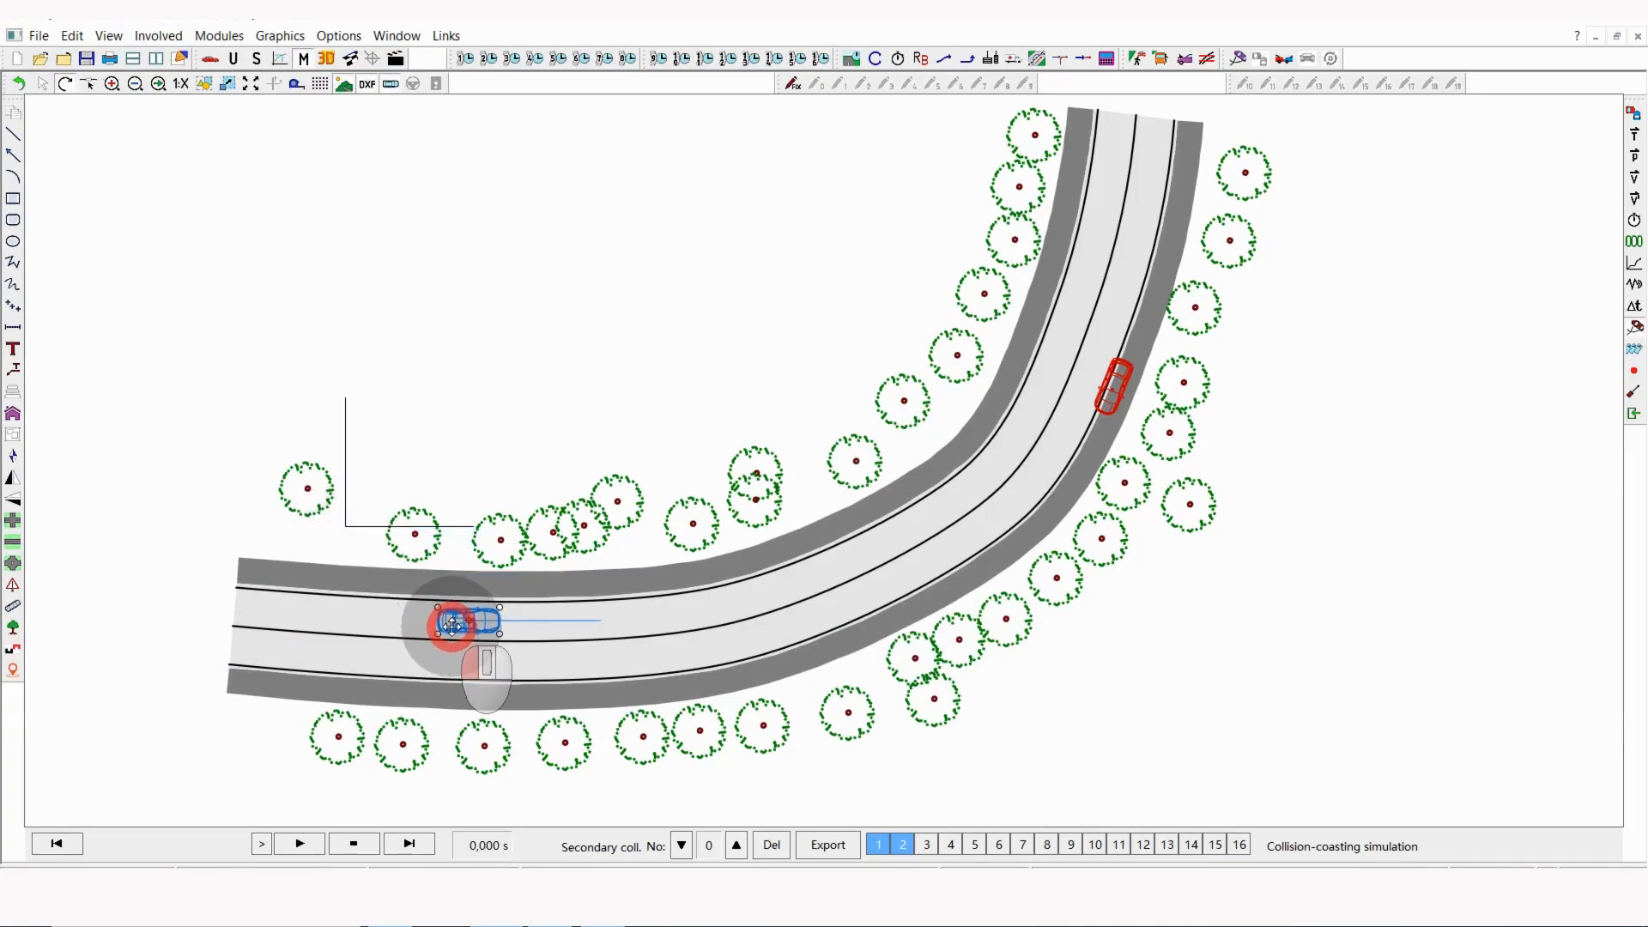
click(548, 619)
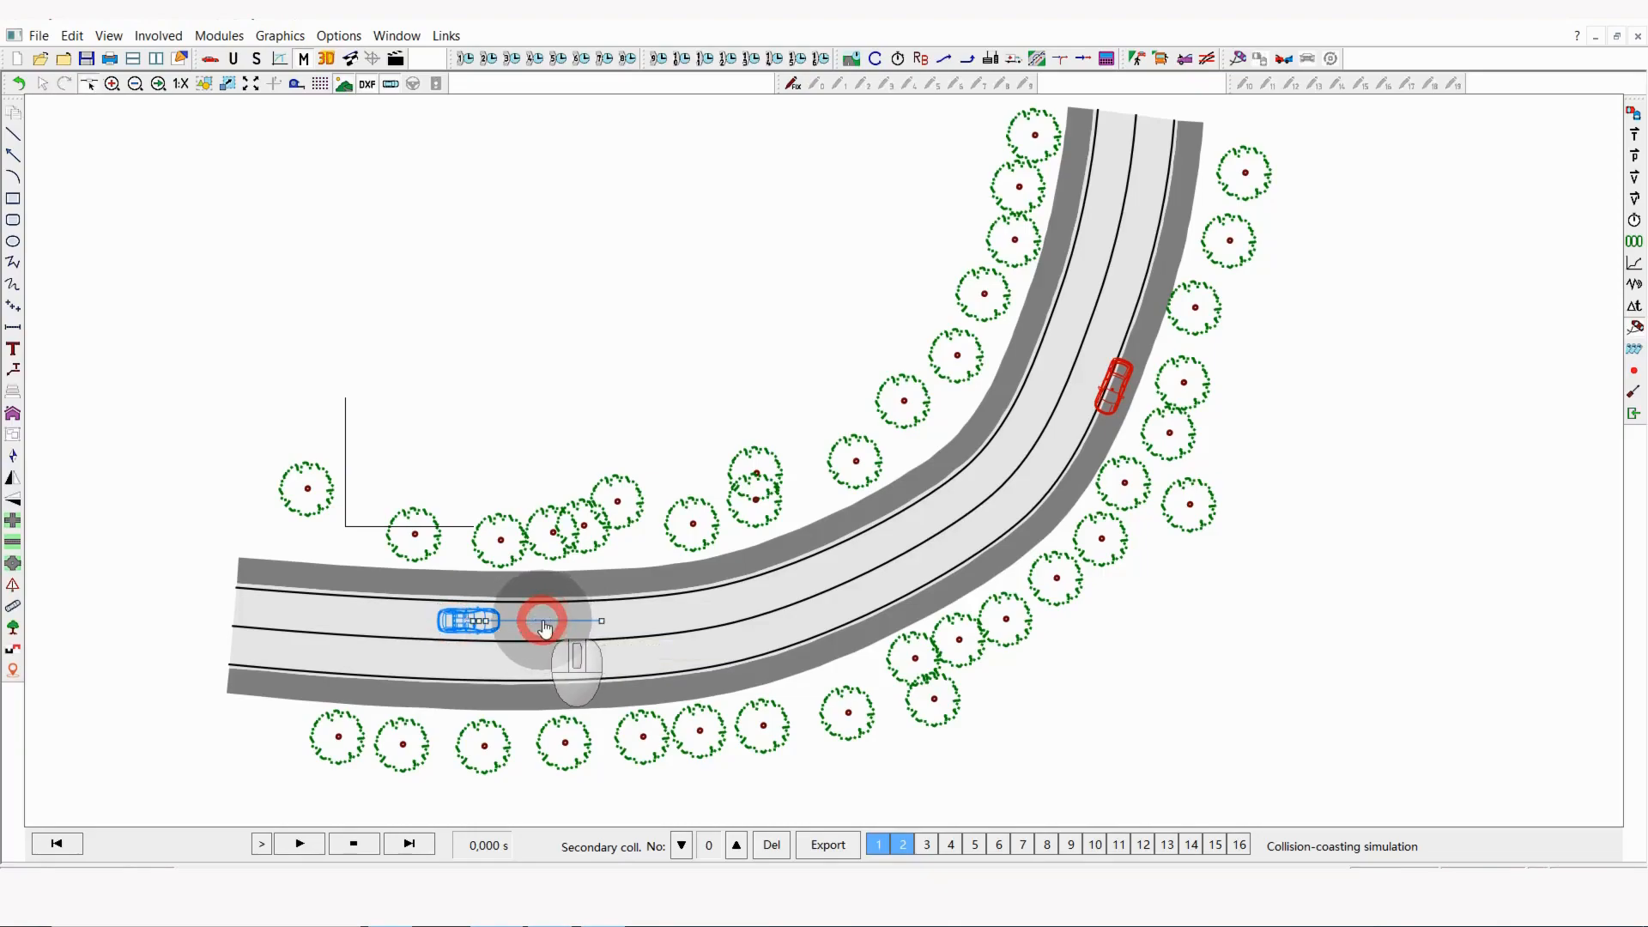
click(963, 398)
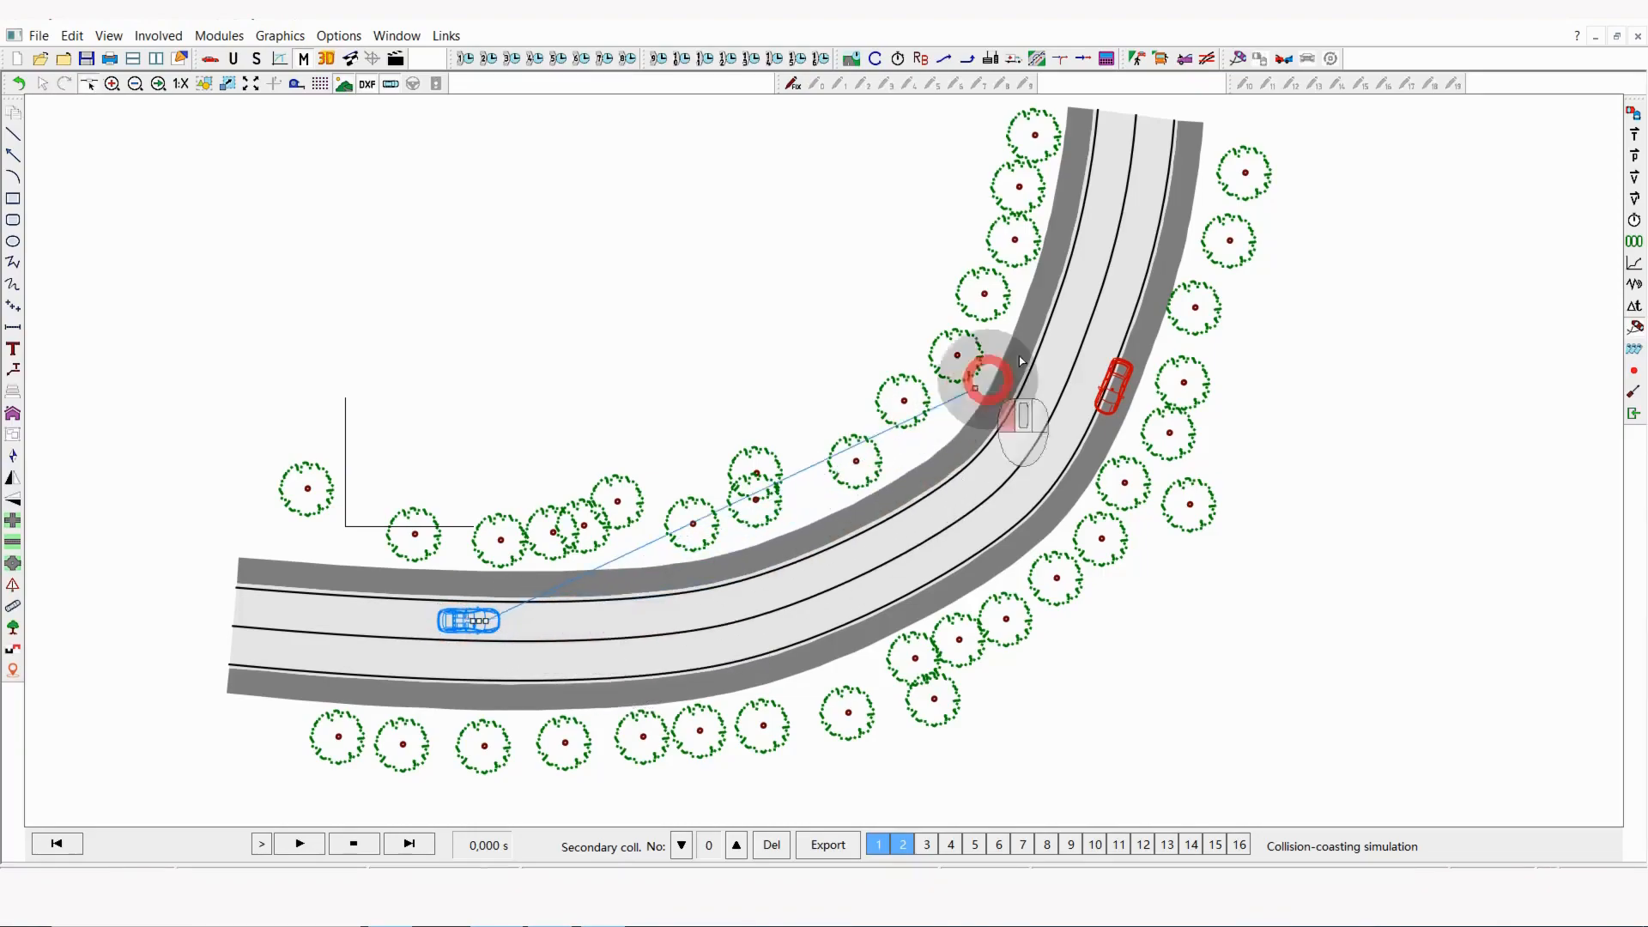
click(1111, 209)
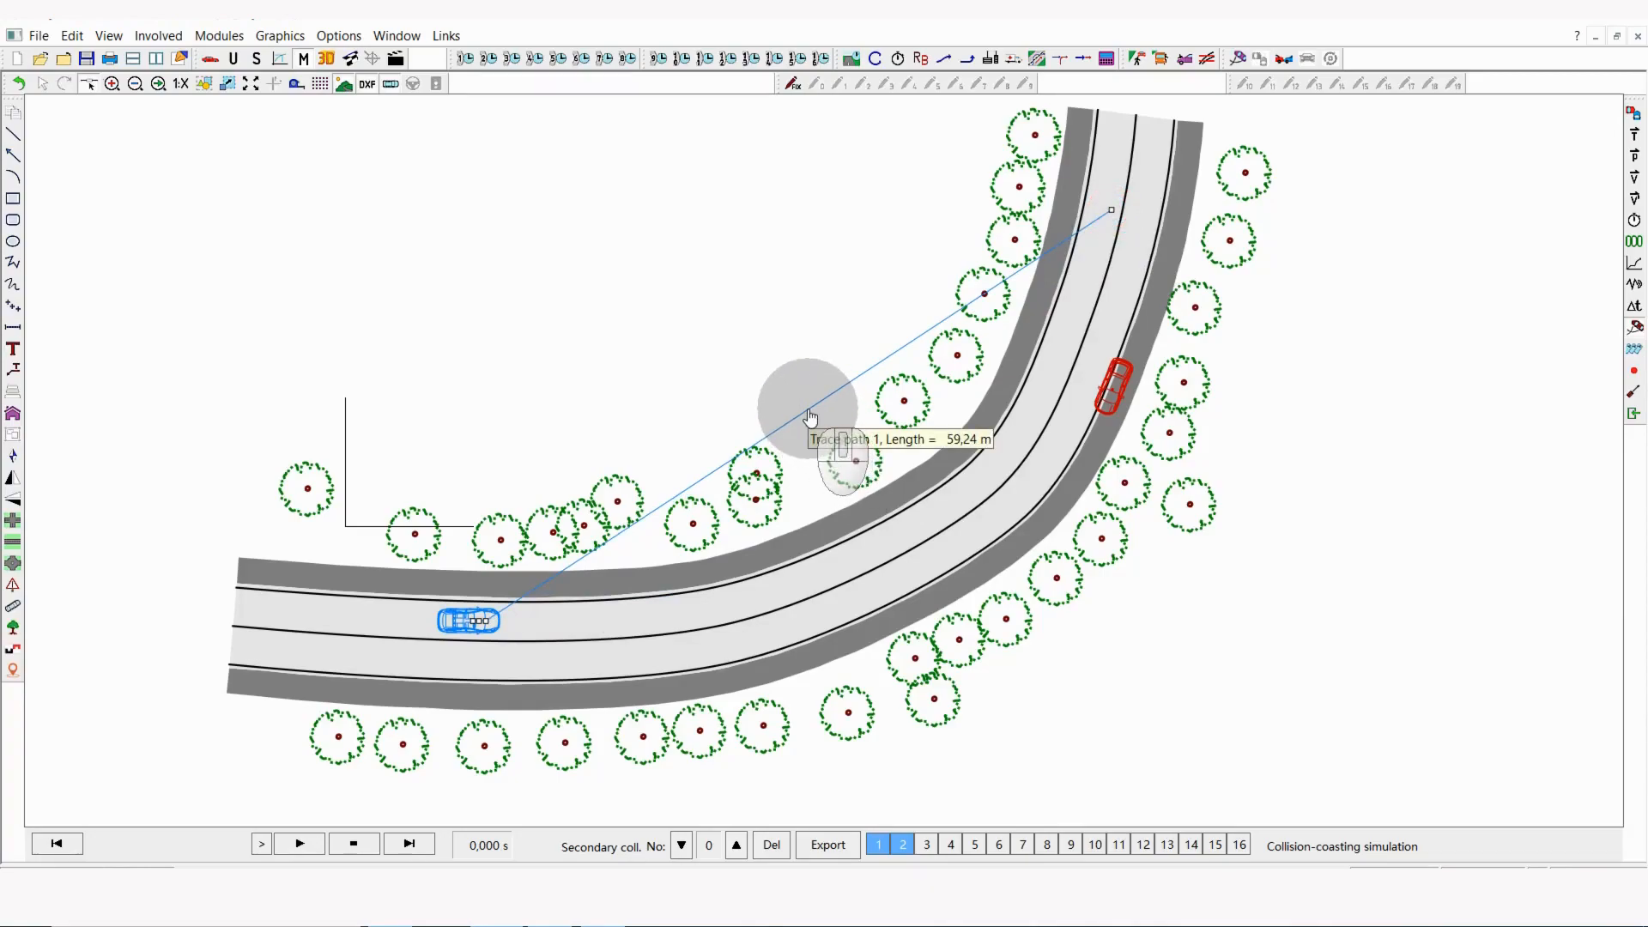
Step: Shape the trace path along the inner lane with three intermediate points through the curve, and extend its end toward the road's upper end
mouse_move(811, 412)
mouse_down()
mouse_move(862, 532)
mouse_move(850, 563)
mouse_move(767, 599)
mouse_up()
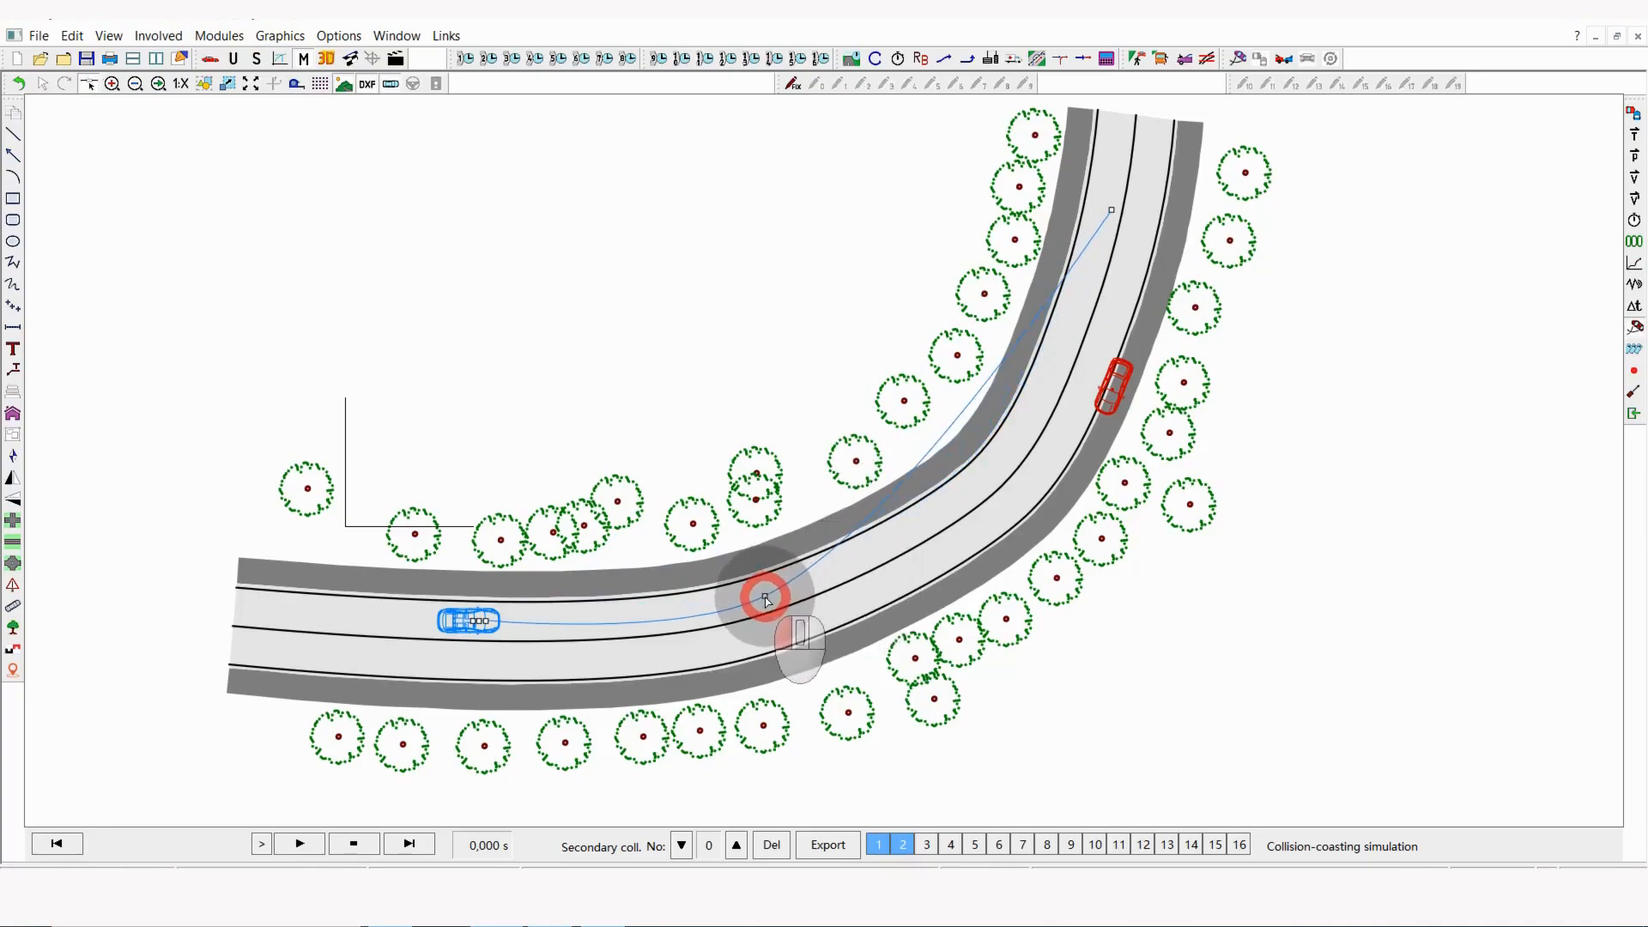
click(952, 438)
drag(968, 445, 1006, 471)
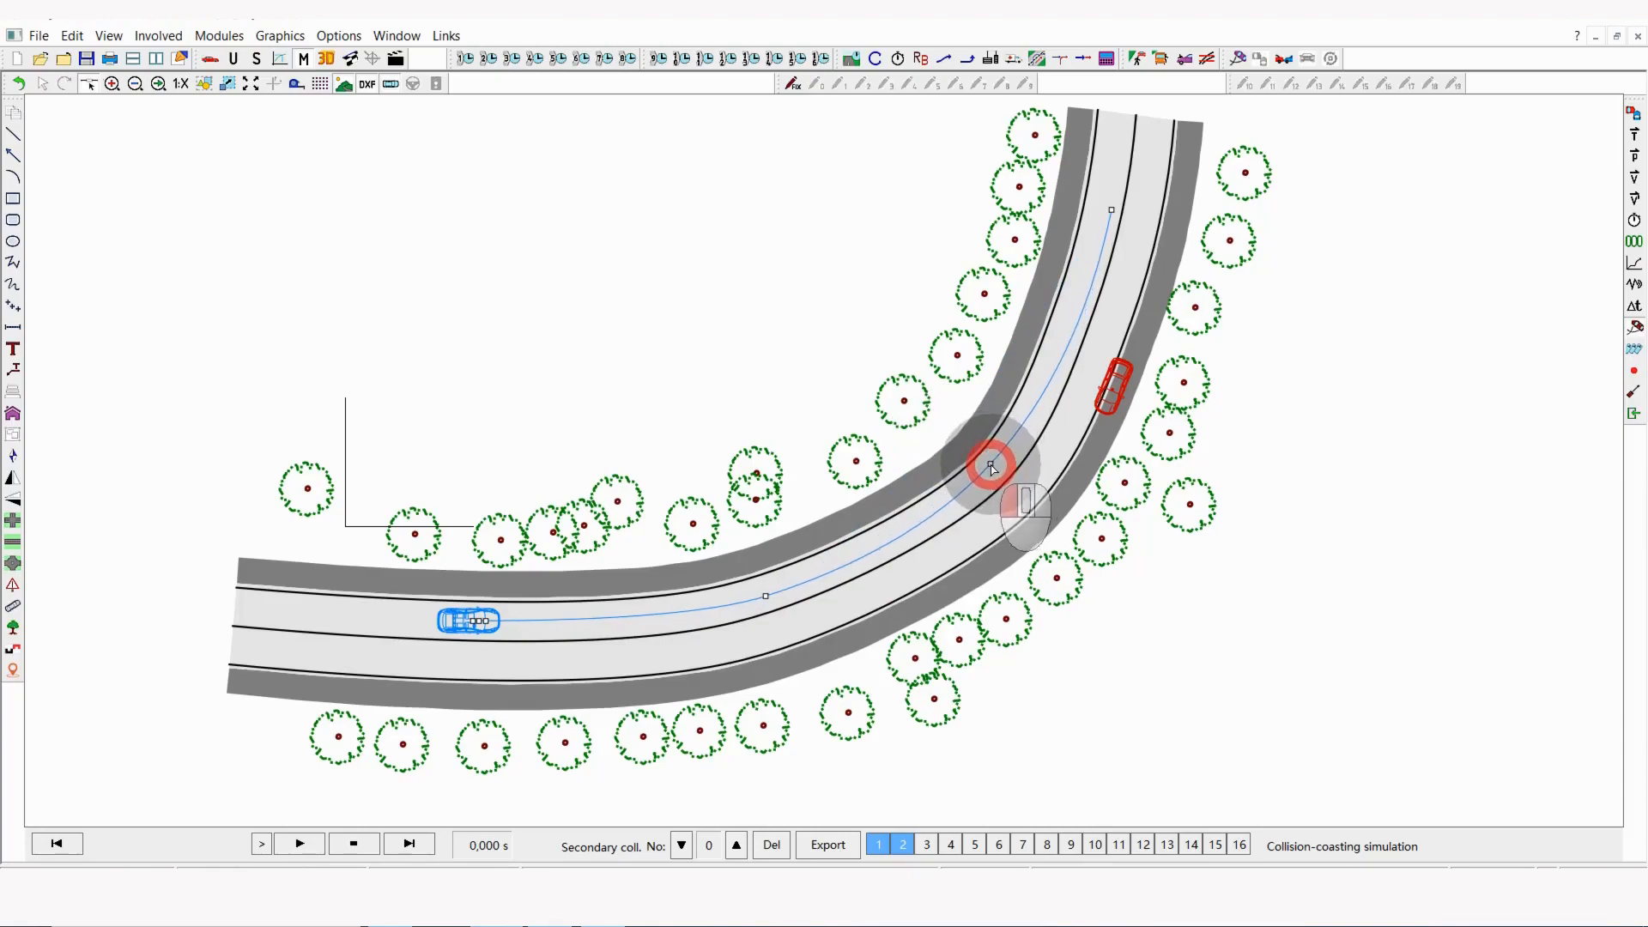
click(1078, 299)
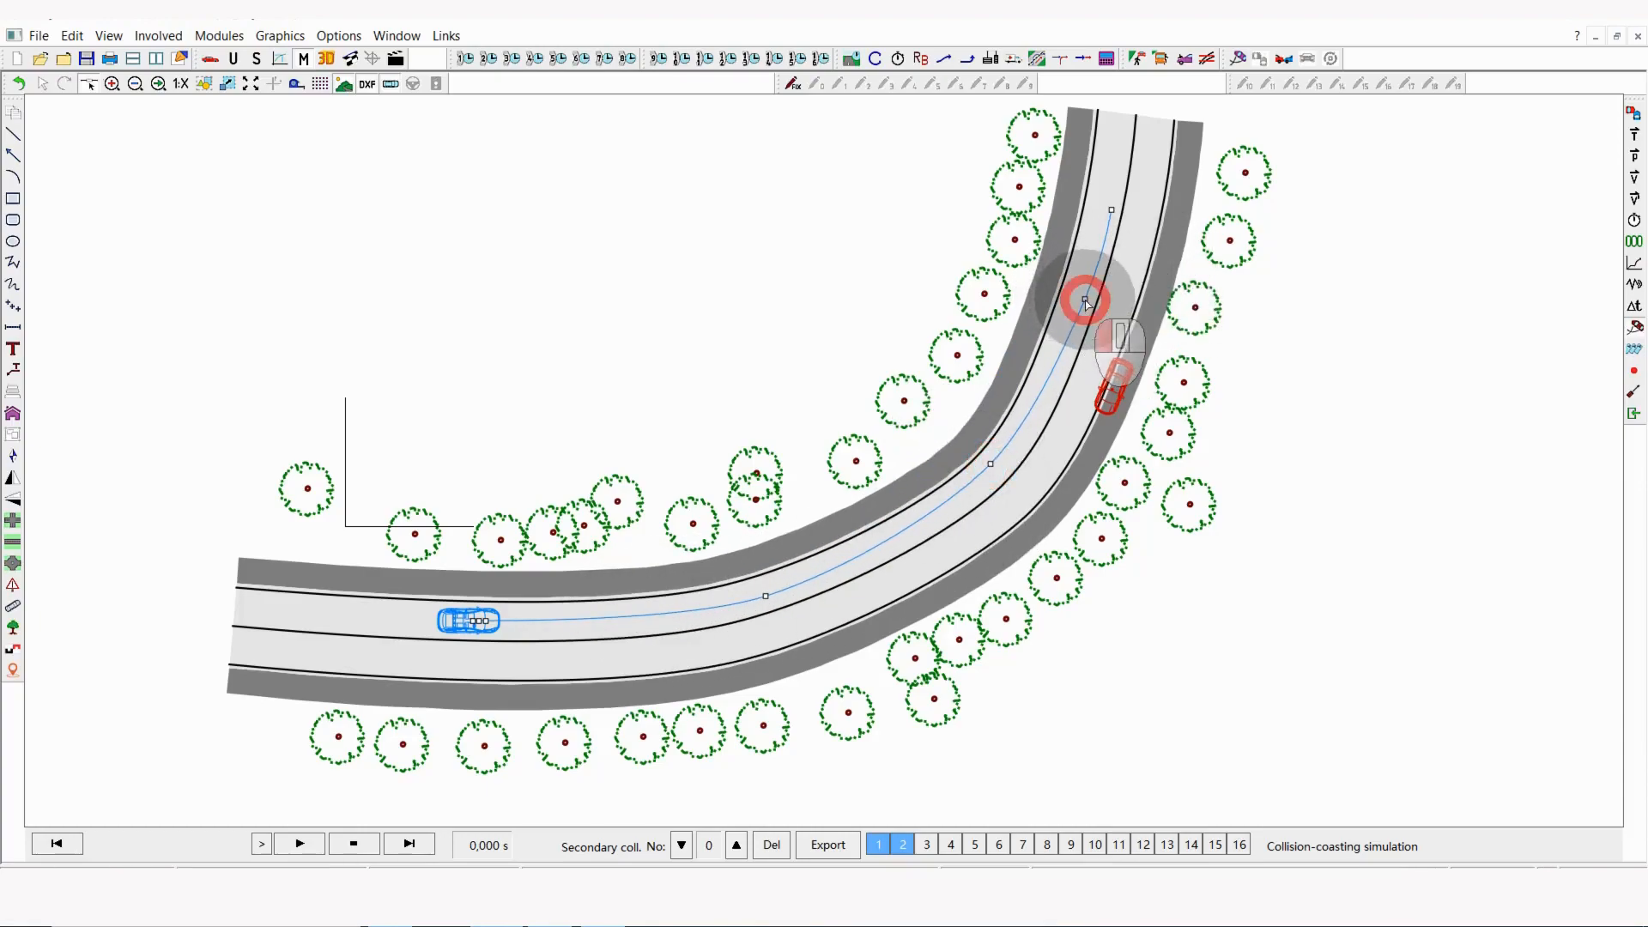
drag(990, 463, 990, 472)
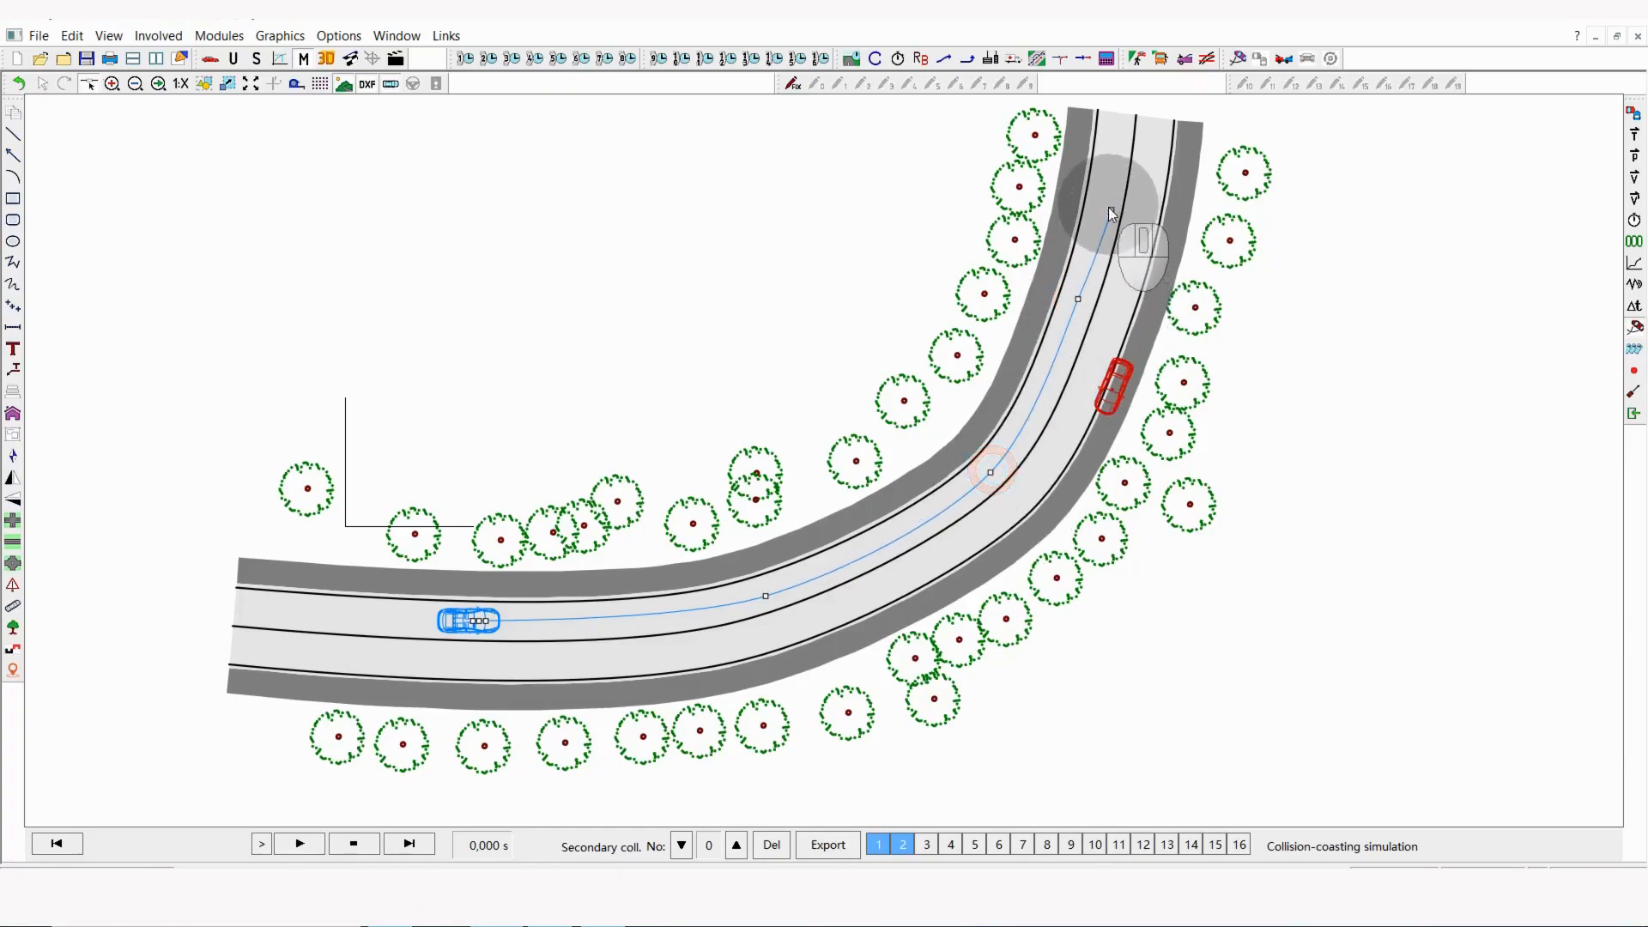
drag(1113, 213, 1111, 157)
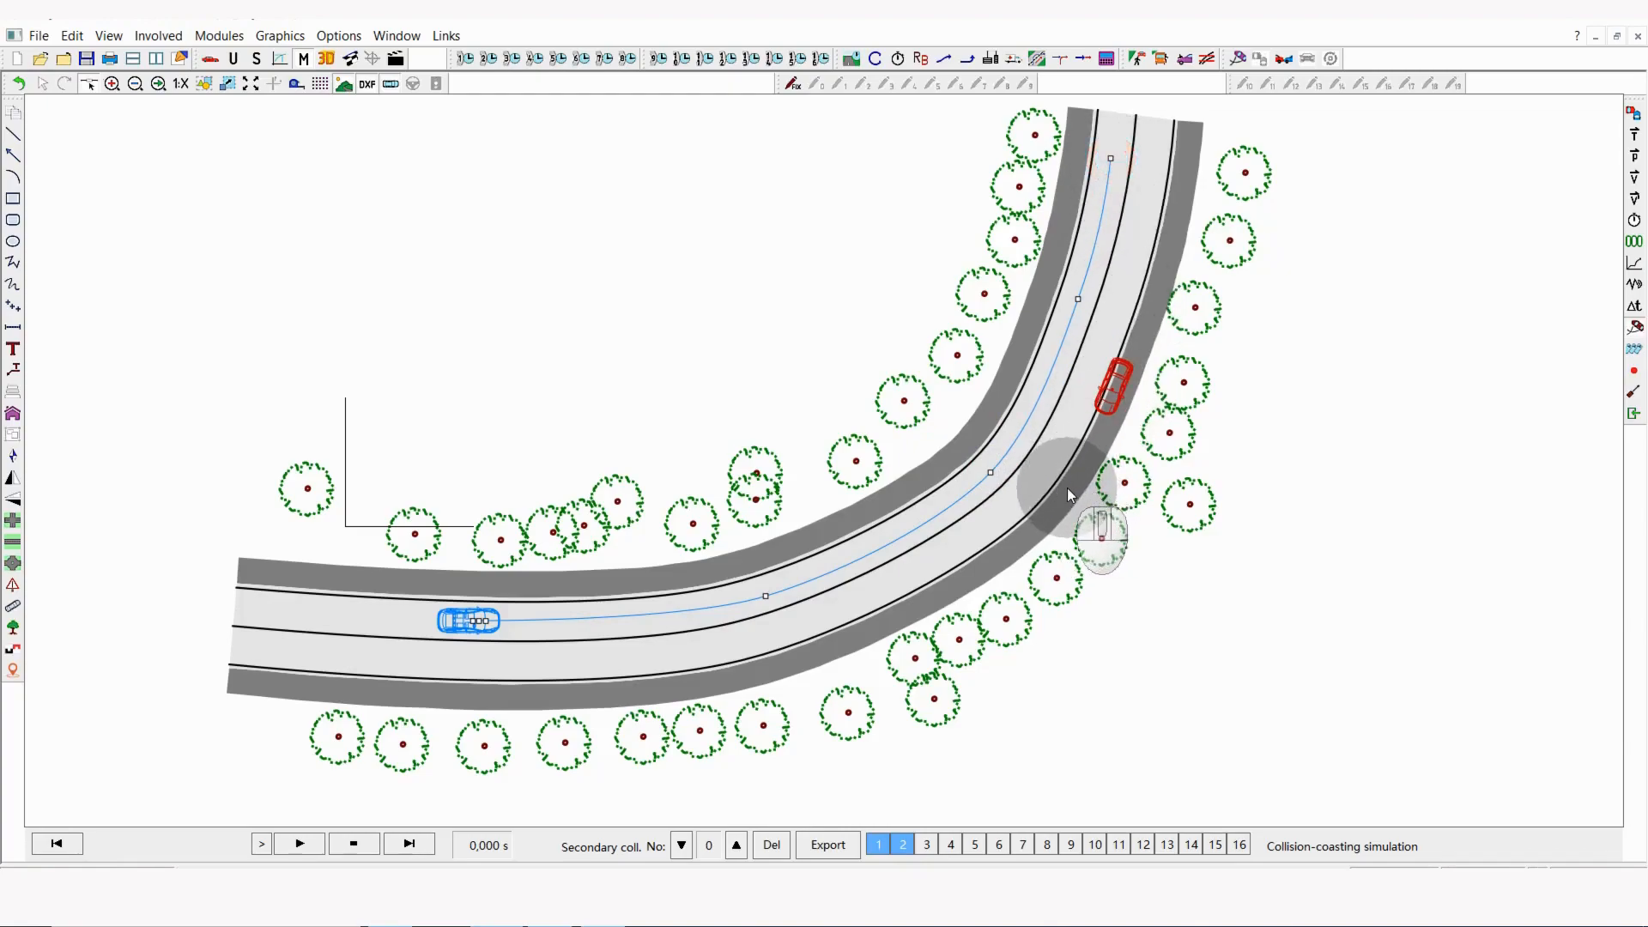
Step: Set vehicle 1's initial speed to 40 km/h in its basic data
click(1634, 222)
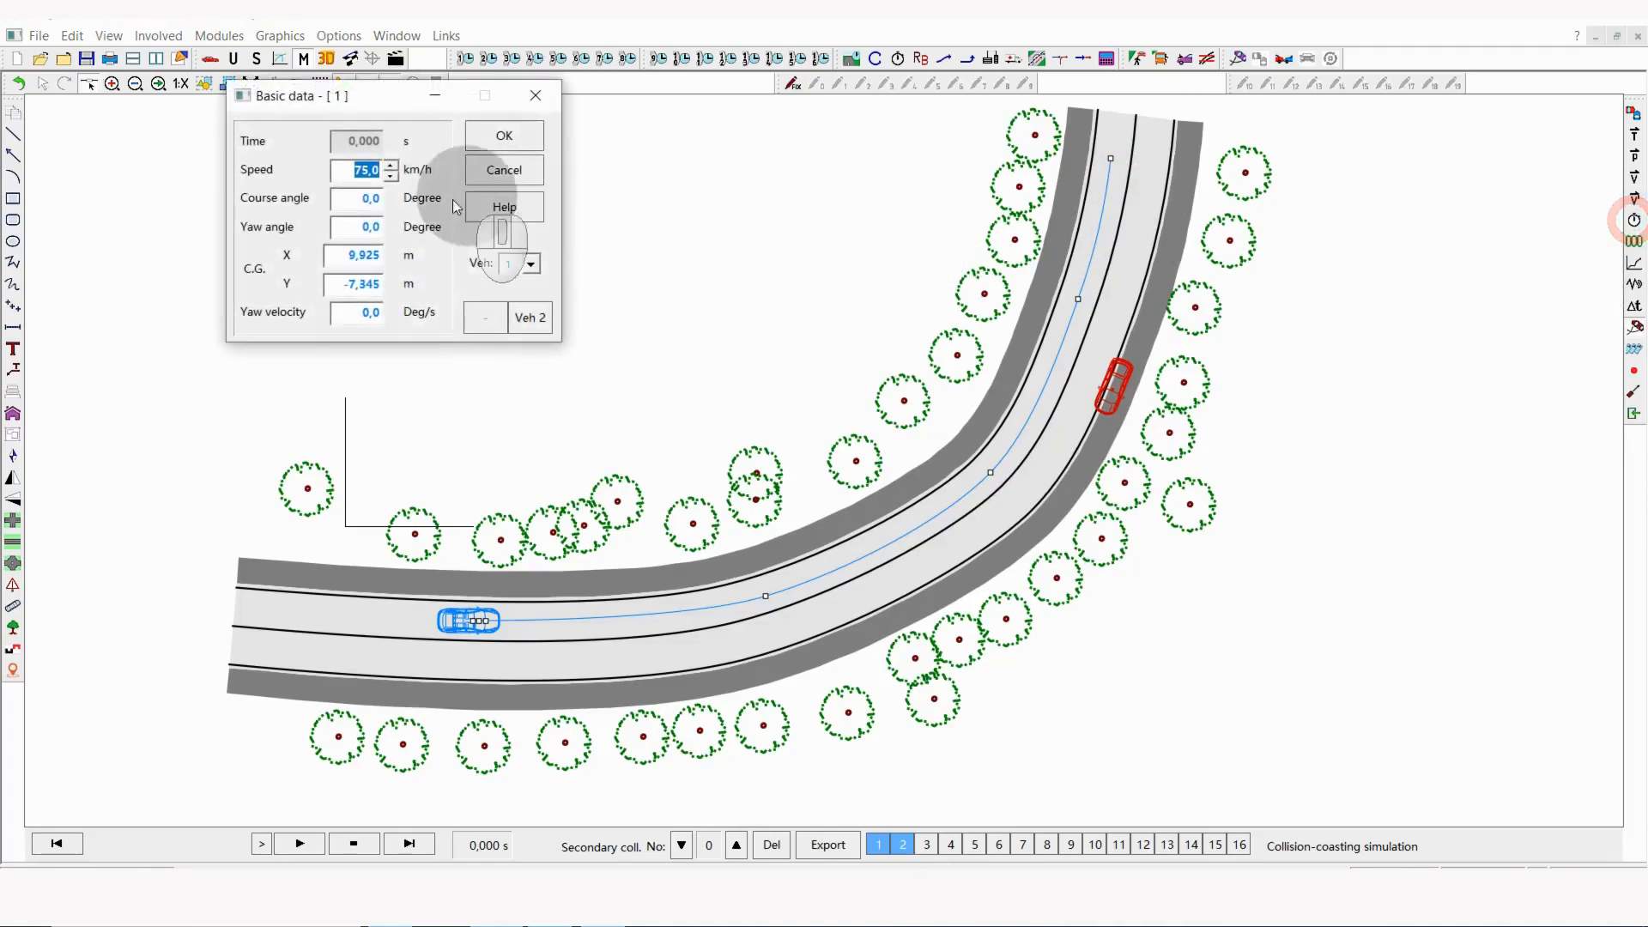
text(40)
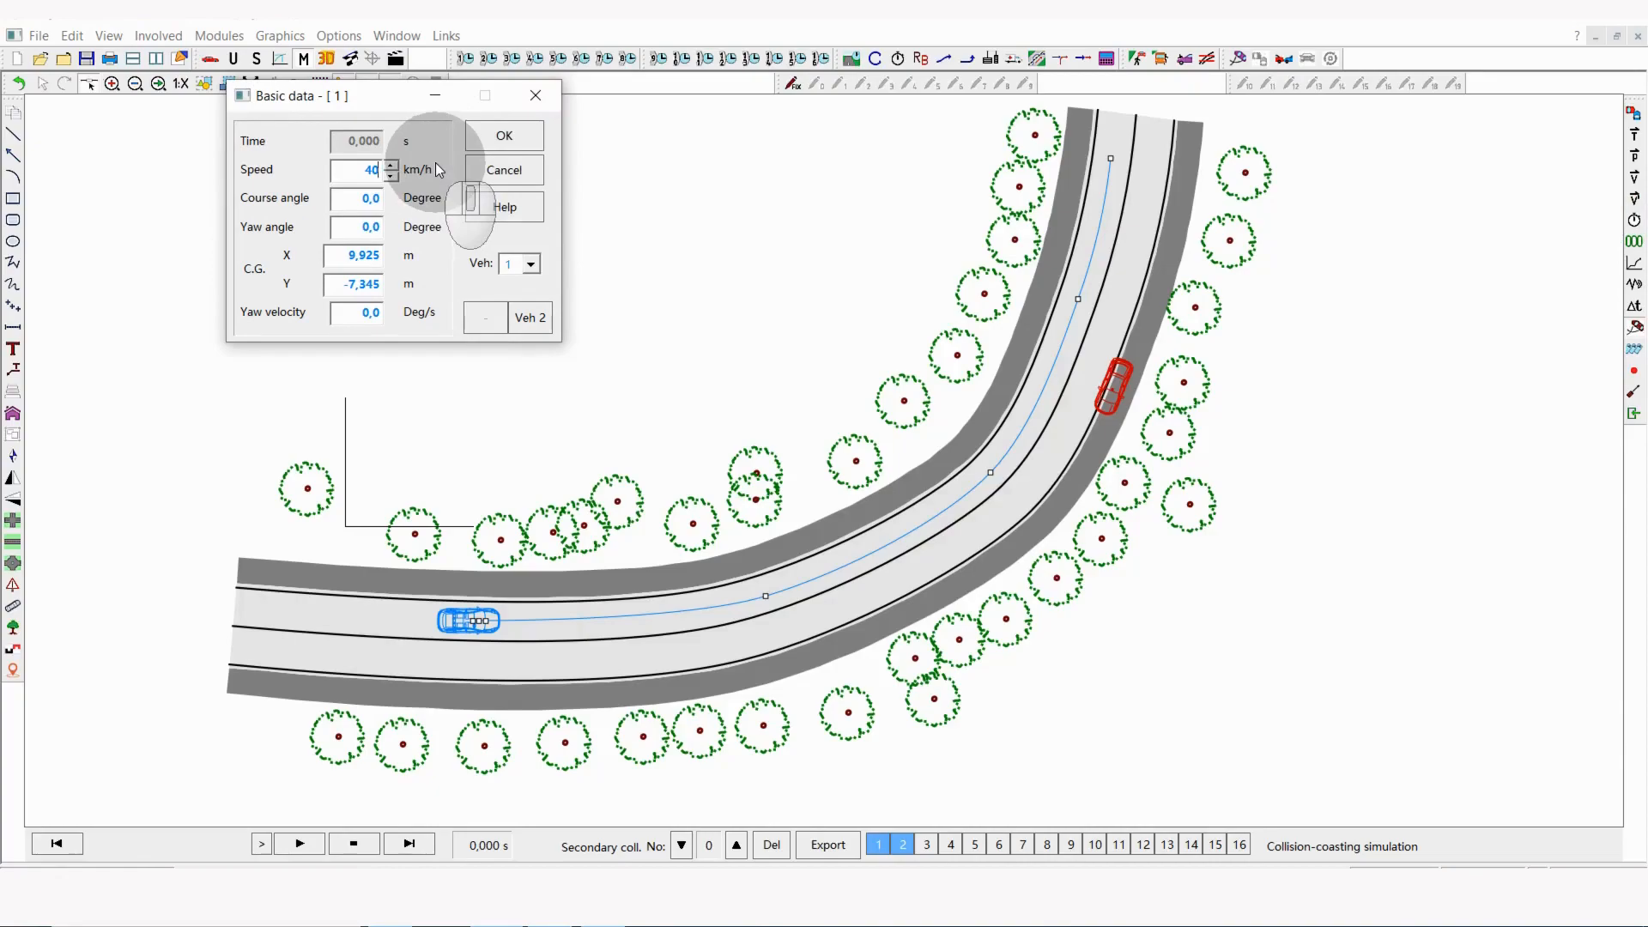
click(504, 136)
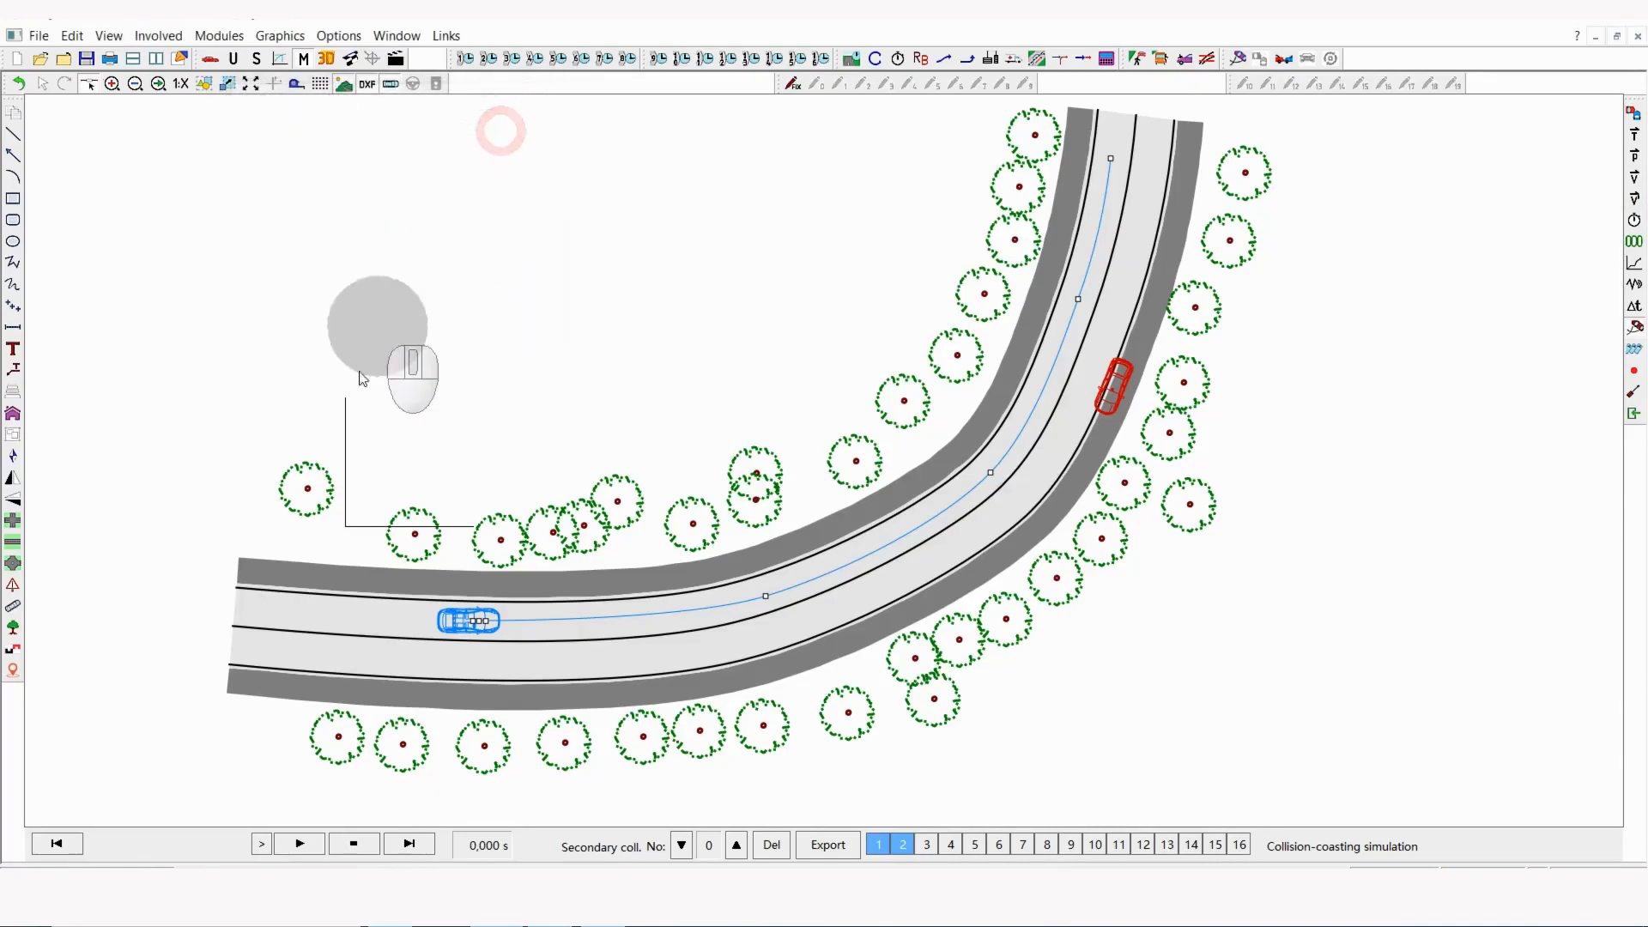
Step: Play the simulation of vehicle 1 following the trace path, and return it to the start time
click(299, 844)
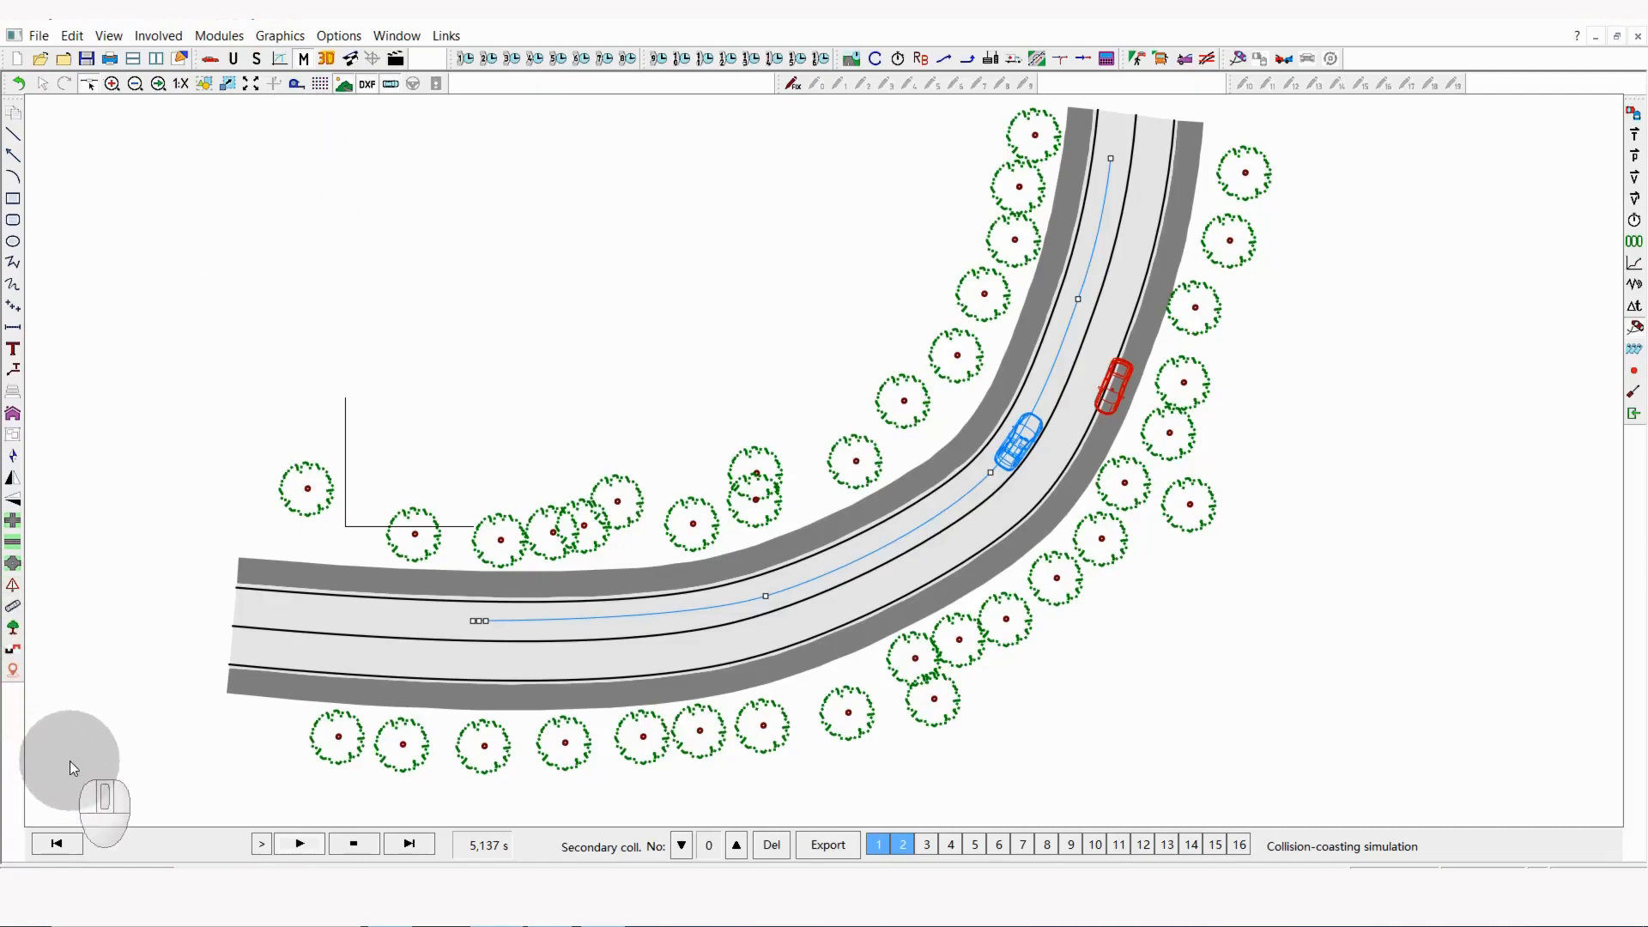
click(57, 843)
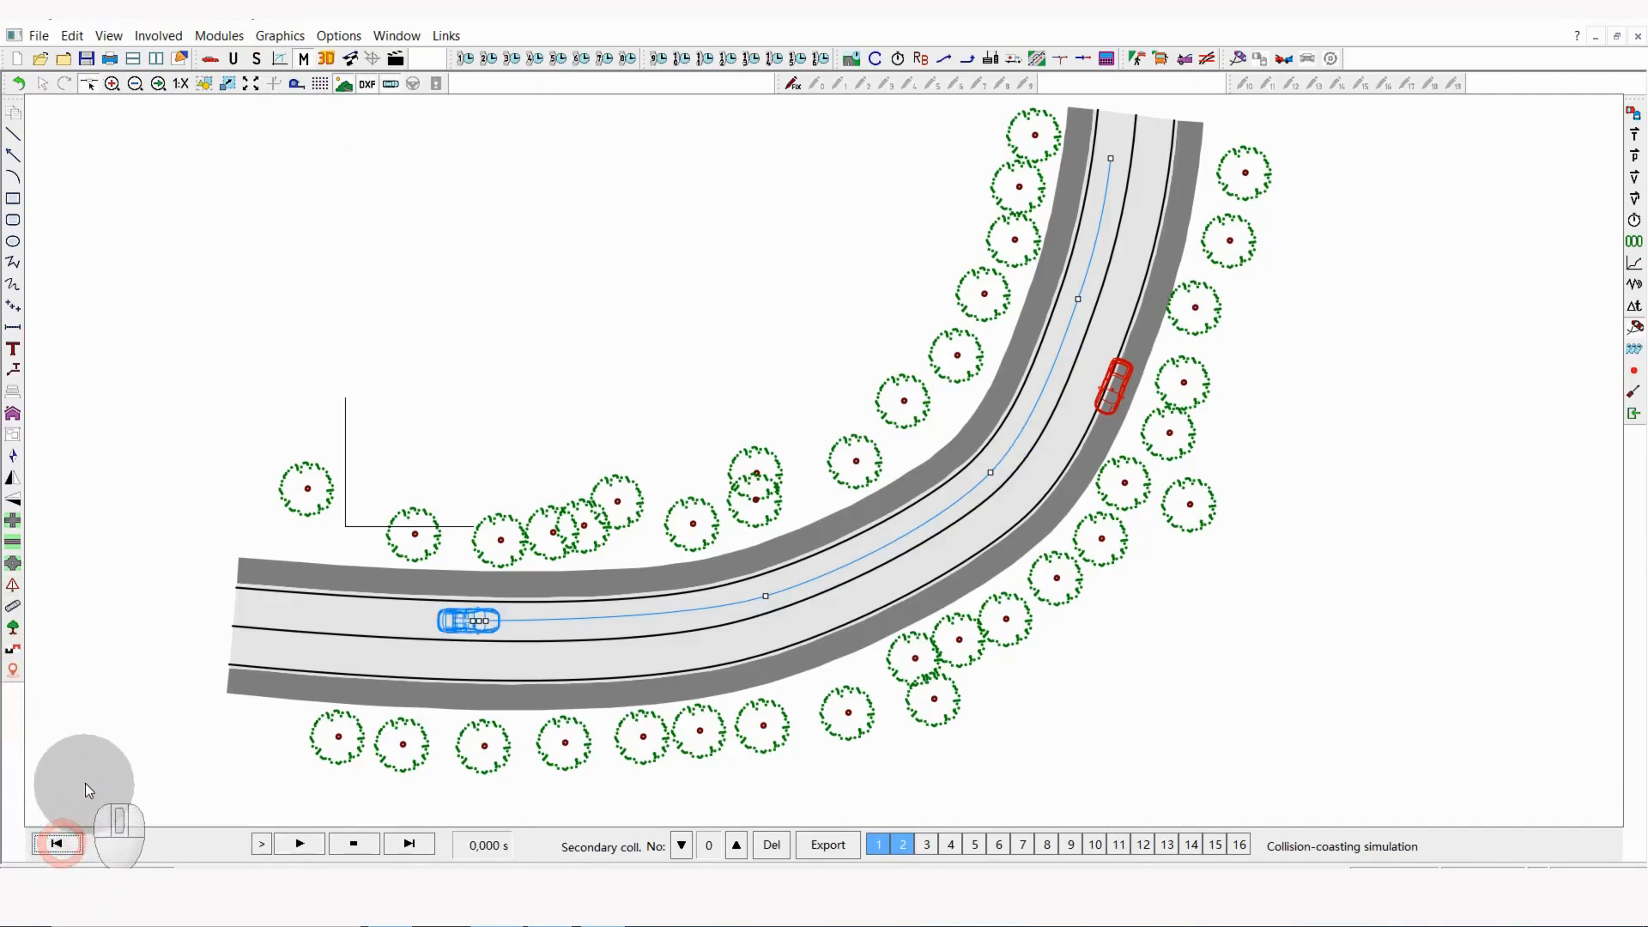
Step: Open vehicle 1's basic data, move the dialog clear of the toolbars, and display the calculated position on the road
click(1635, 222)
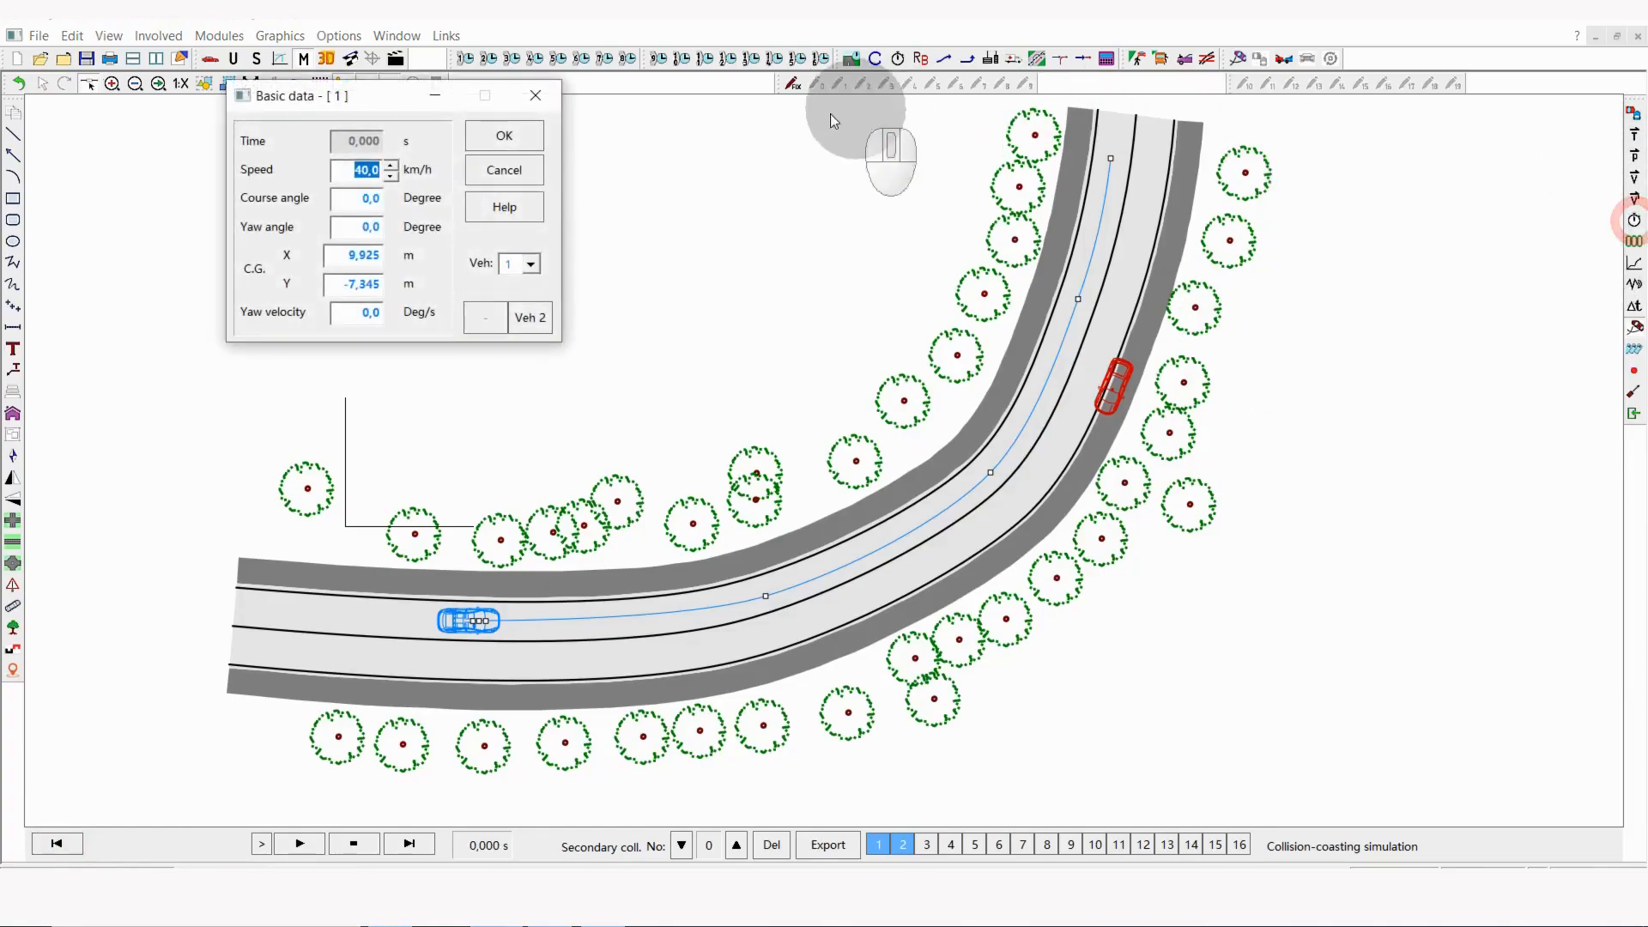
drag(385, 99, 387, 150)
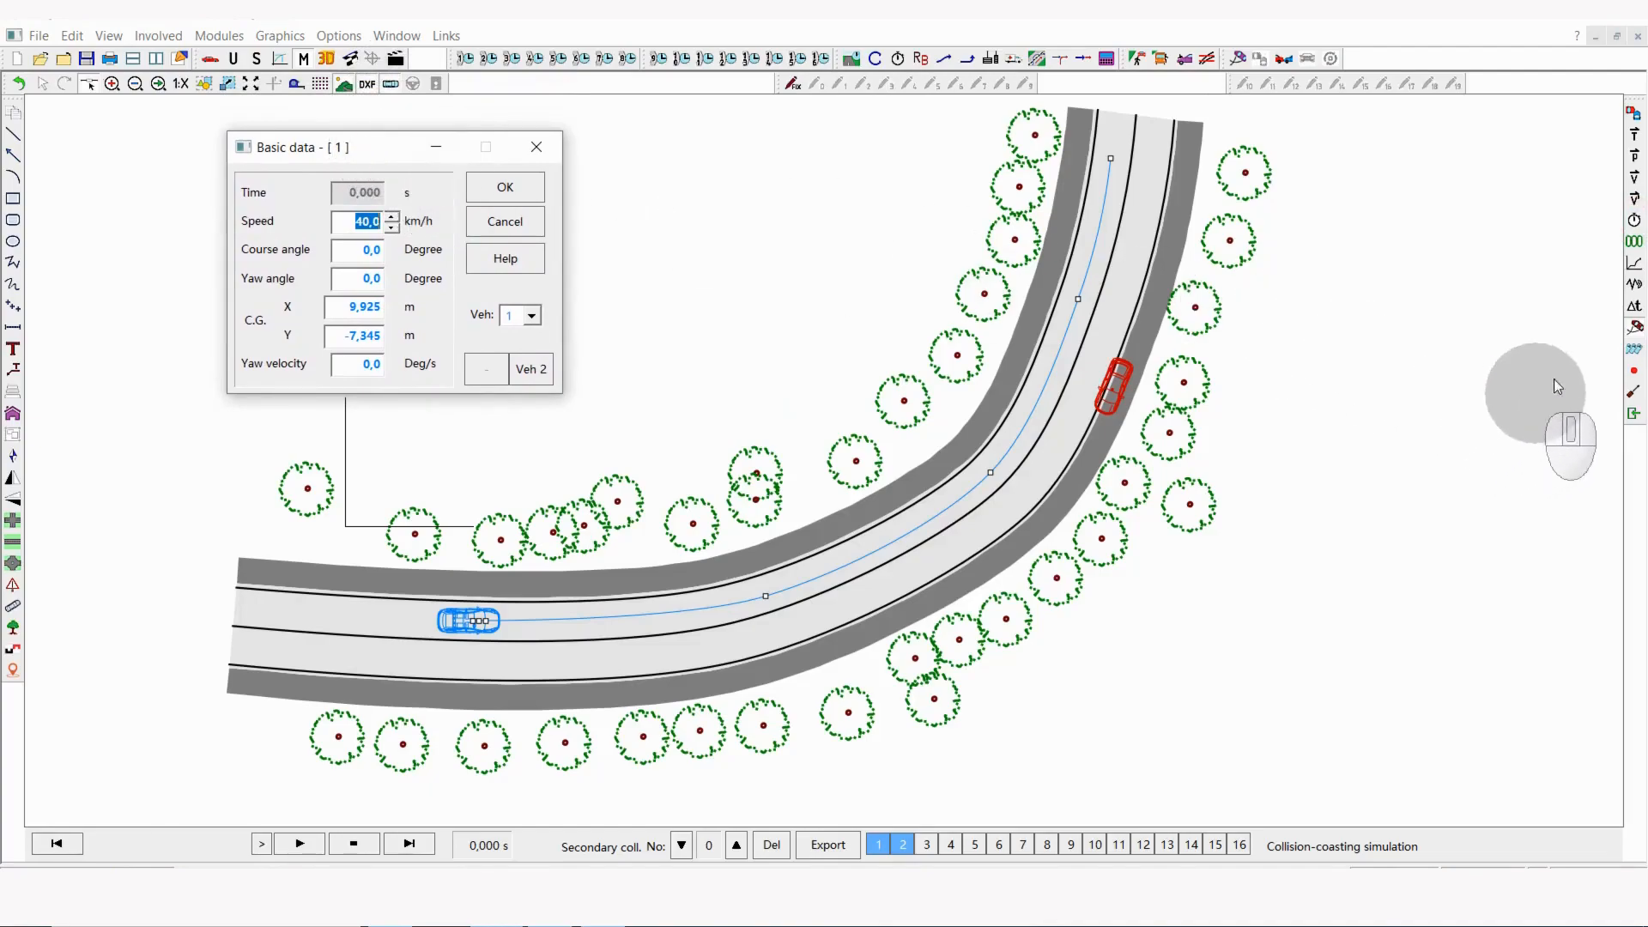
click(1635, 309)
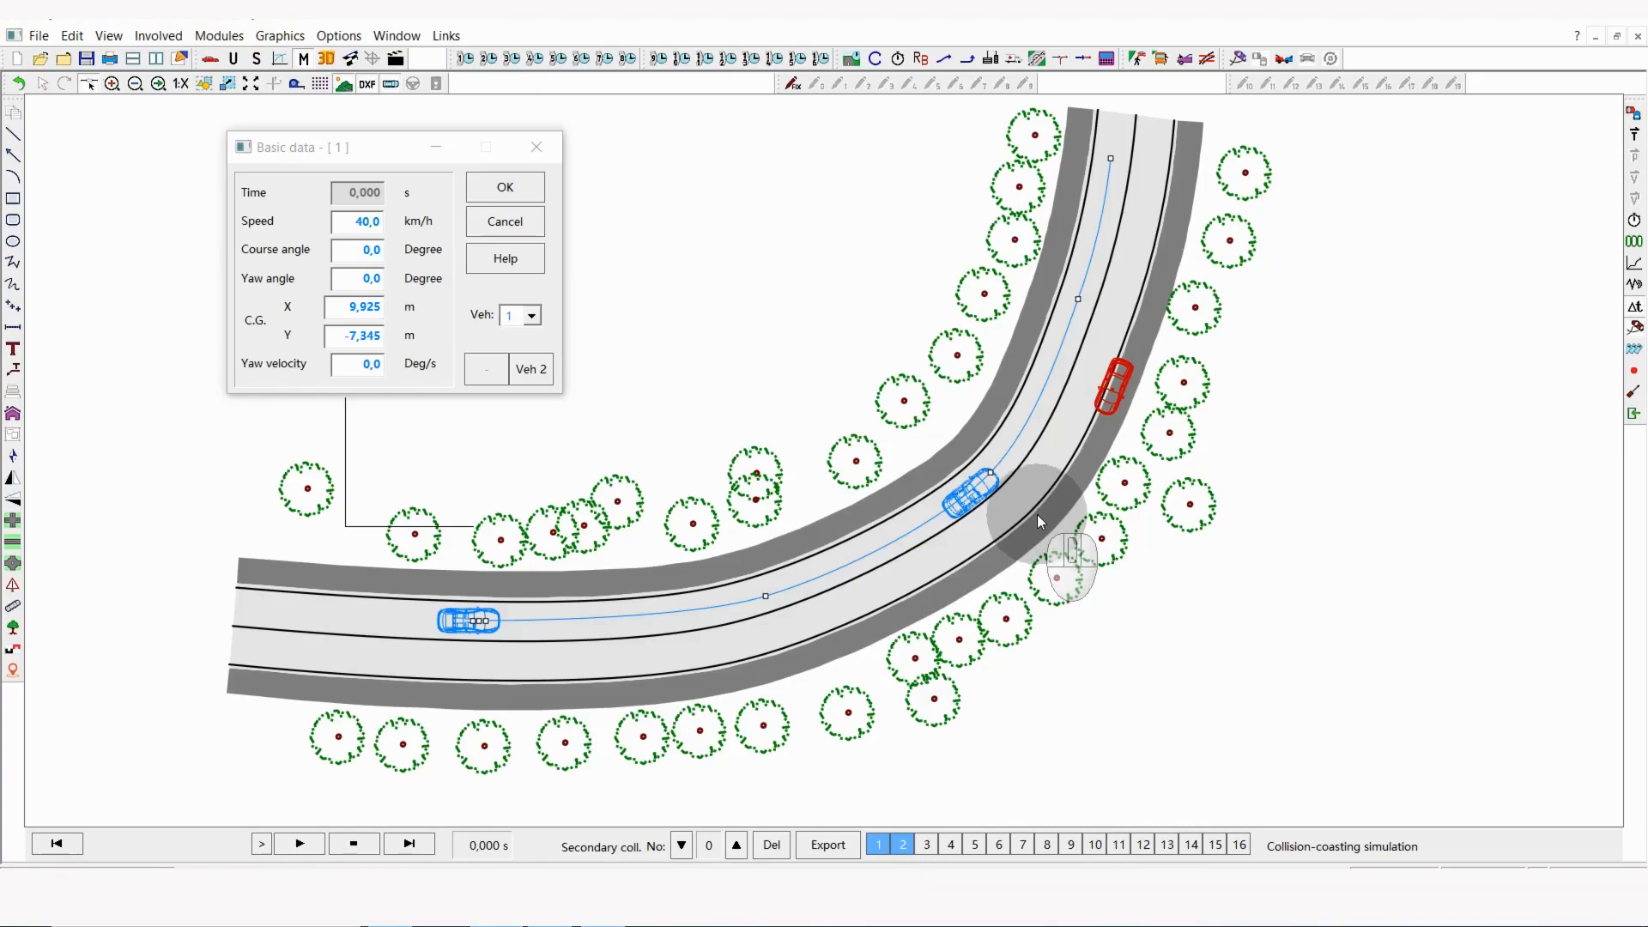
Step: Raise vehicle 1's initial speed gradually to 71 km/h while observing the calculated course through the curve
click(353, 216)
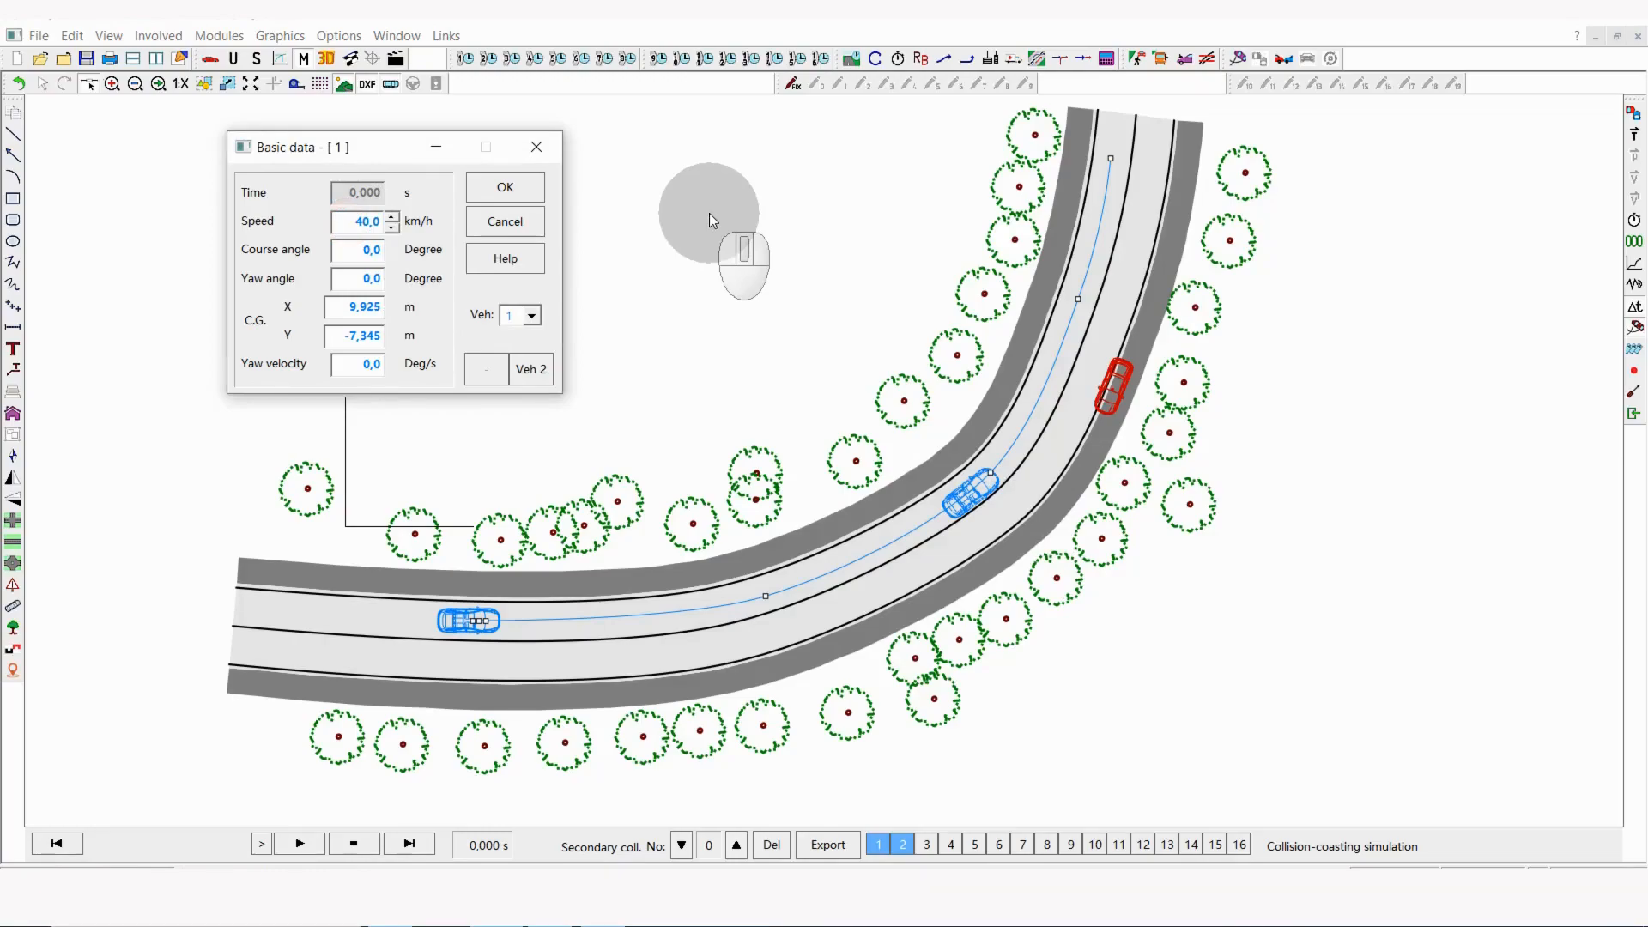
scroll(709, 213, up, 1)
scroll(709, 213, up, 1)
scroll(709, 213, up, 2)
scroll(709, 213, up, 1)
scroll(709, 213, up, 1)
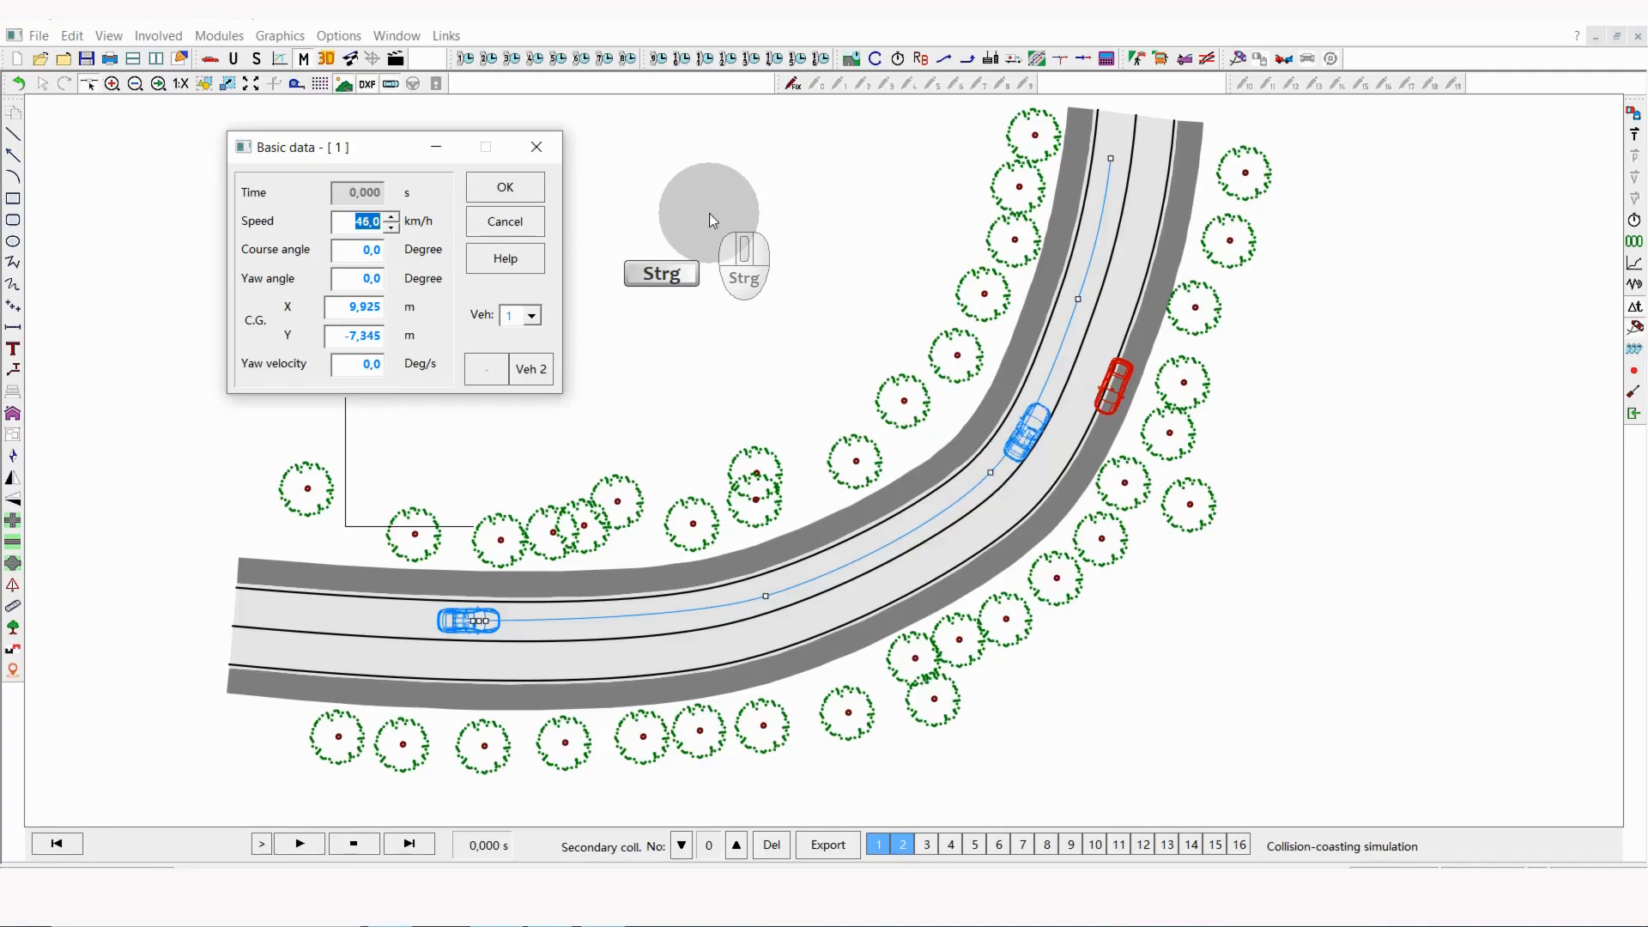
scroll(709, 213, up, 1)
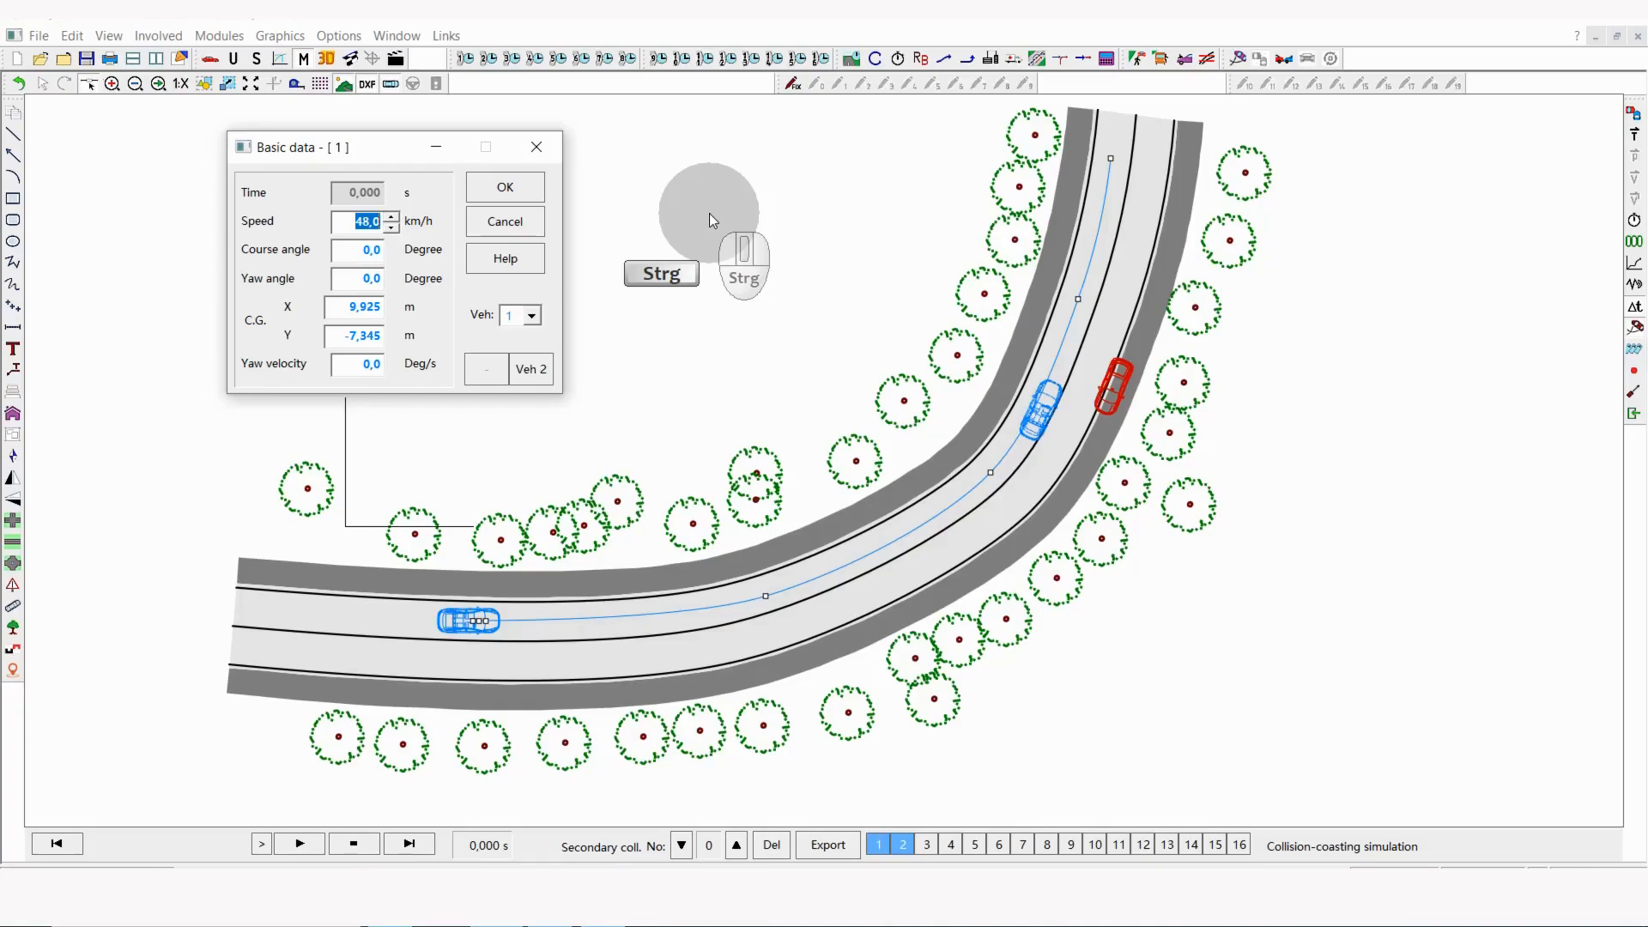
scroll(709, 213, up, 1)
scroll(709, 213, up, 1)
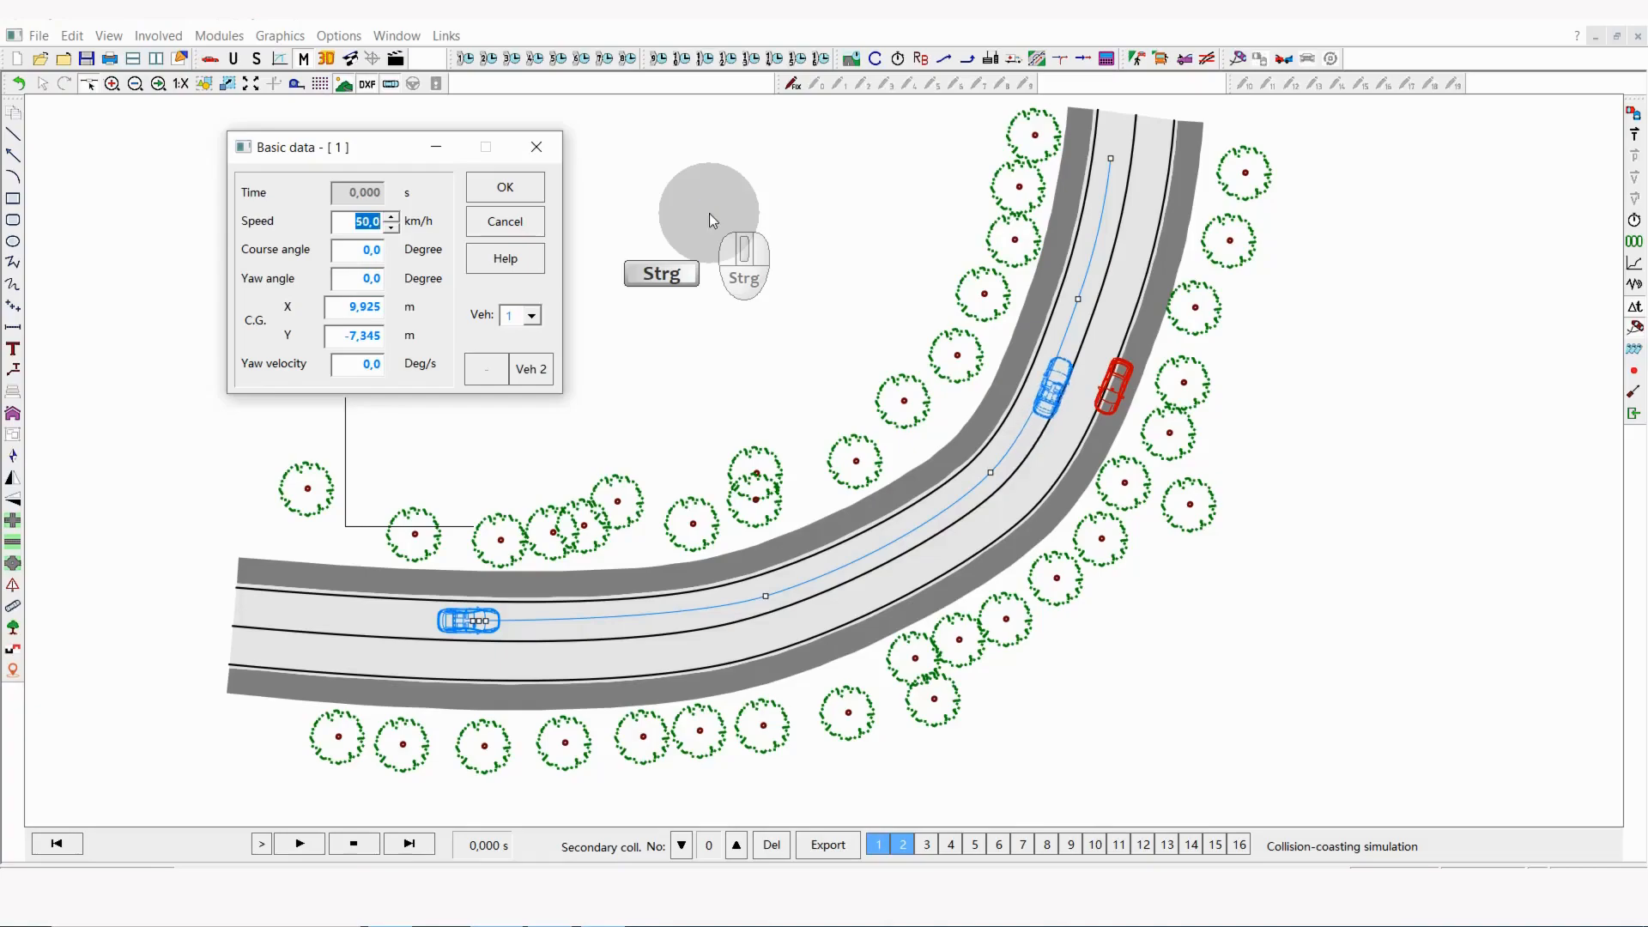
scroll(709, 213, up, 1)
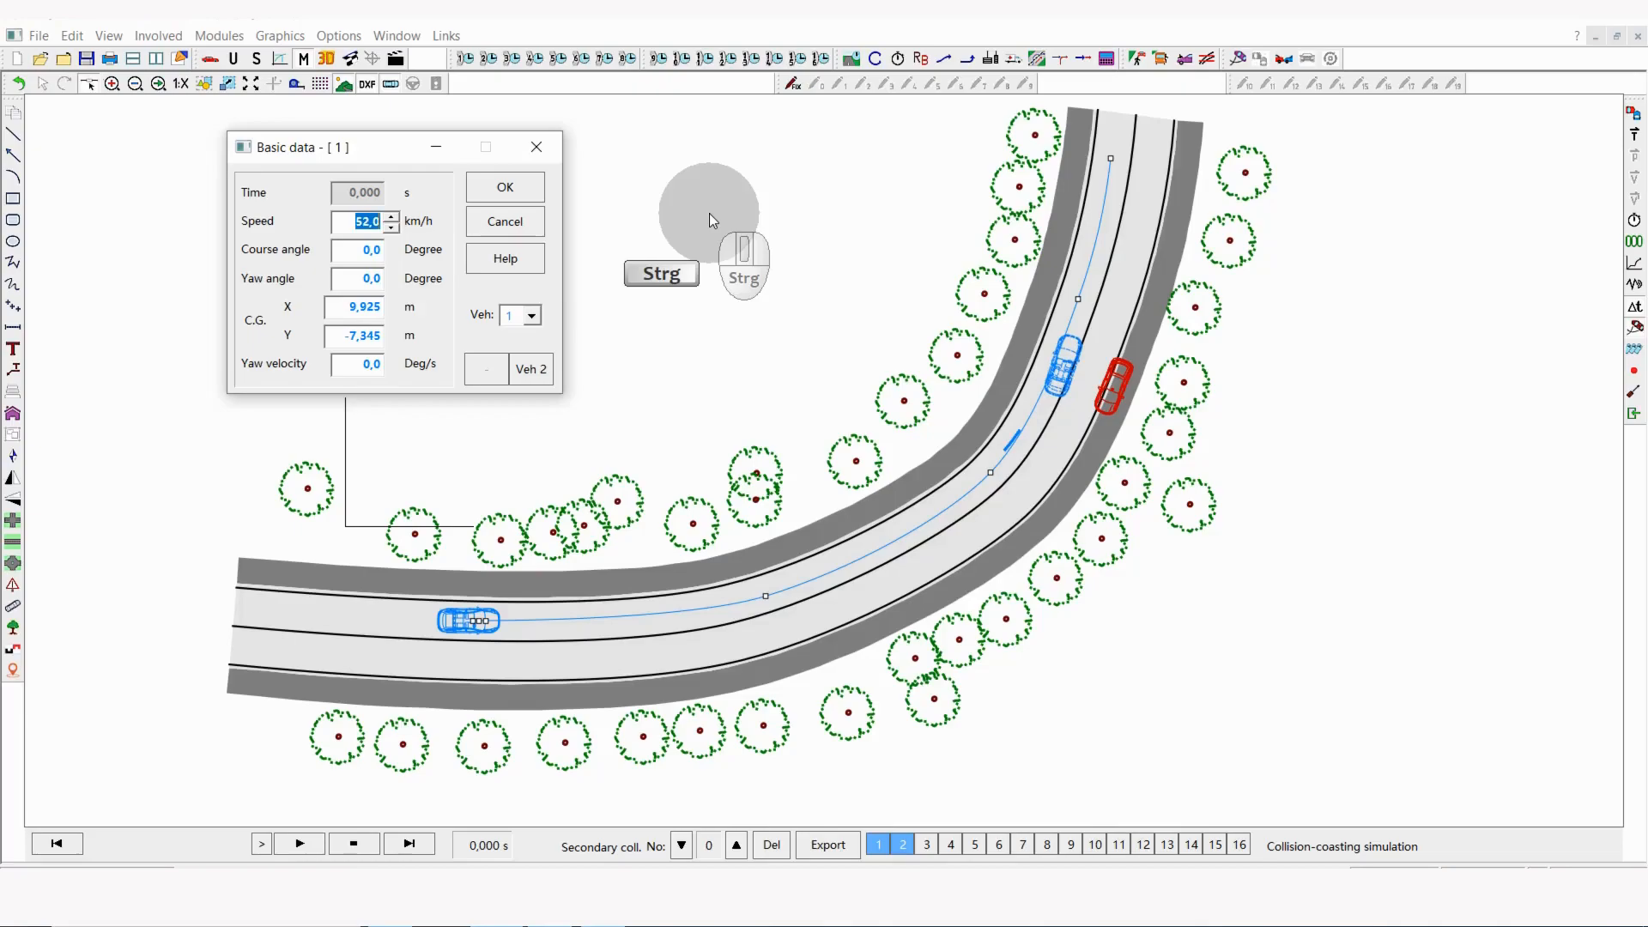
scroll(708, 213, up, 2)
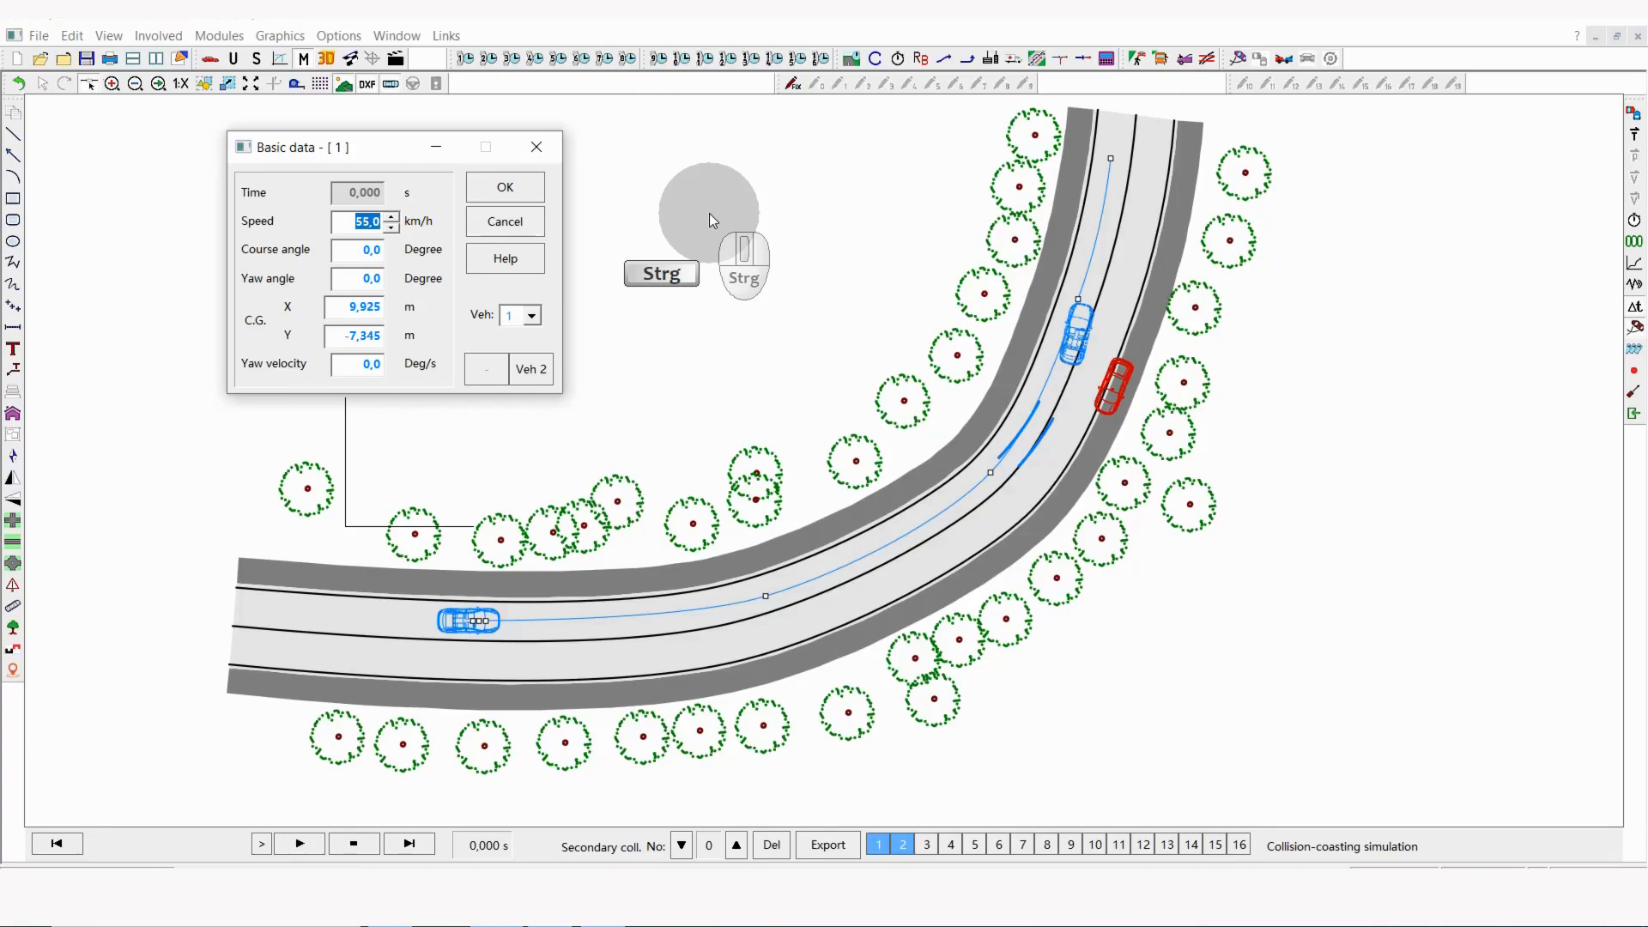
scroll(709, 213, up, 1)
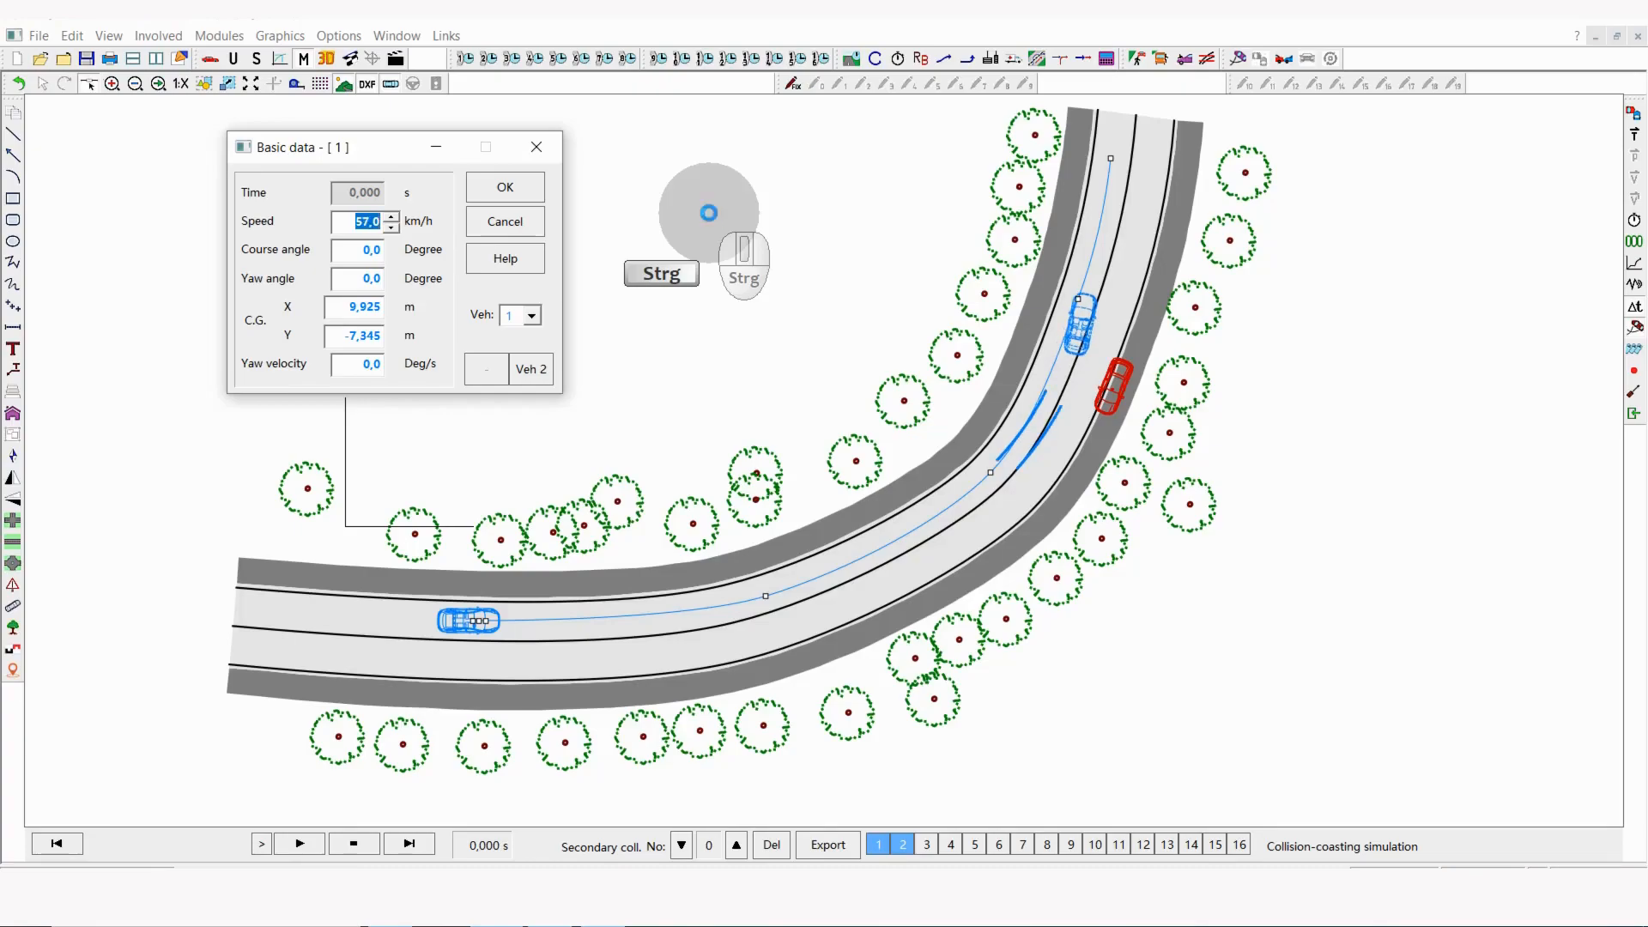
scroll(709, 213, up, 1)
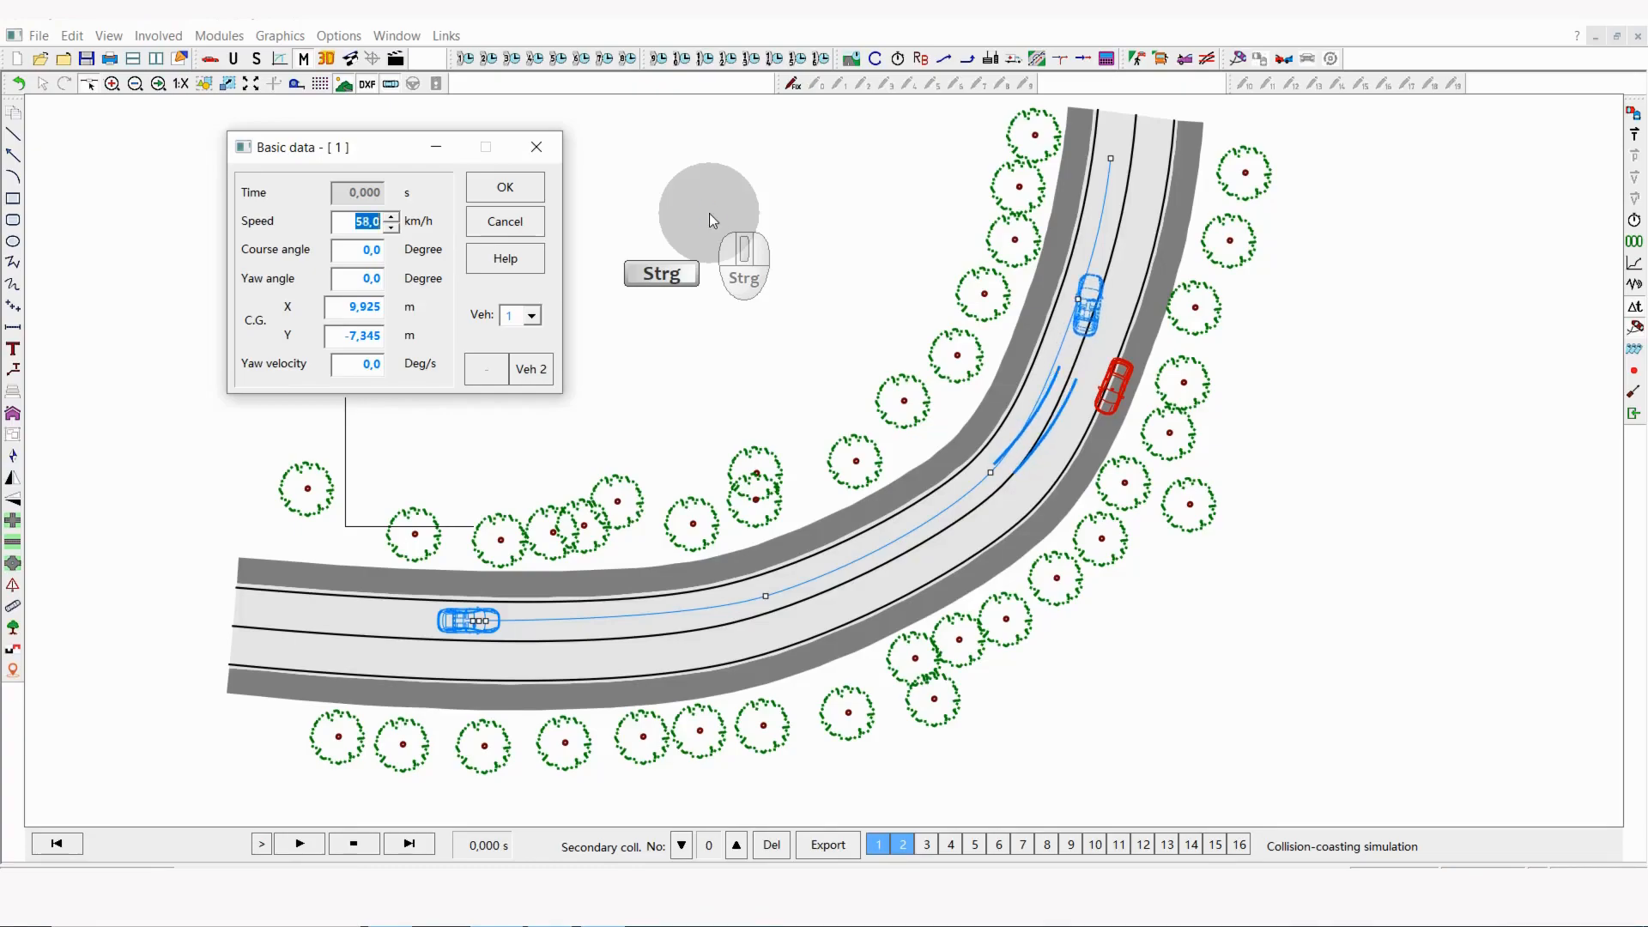
scroll(709, 213, up, 2)
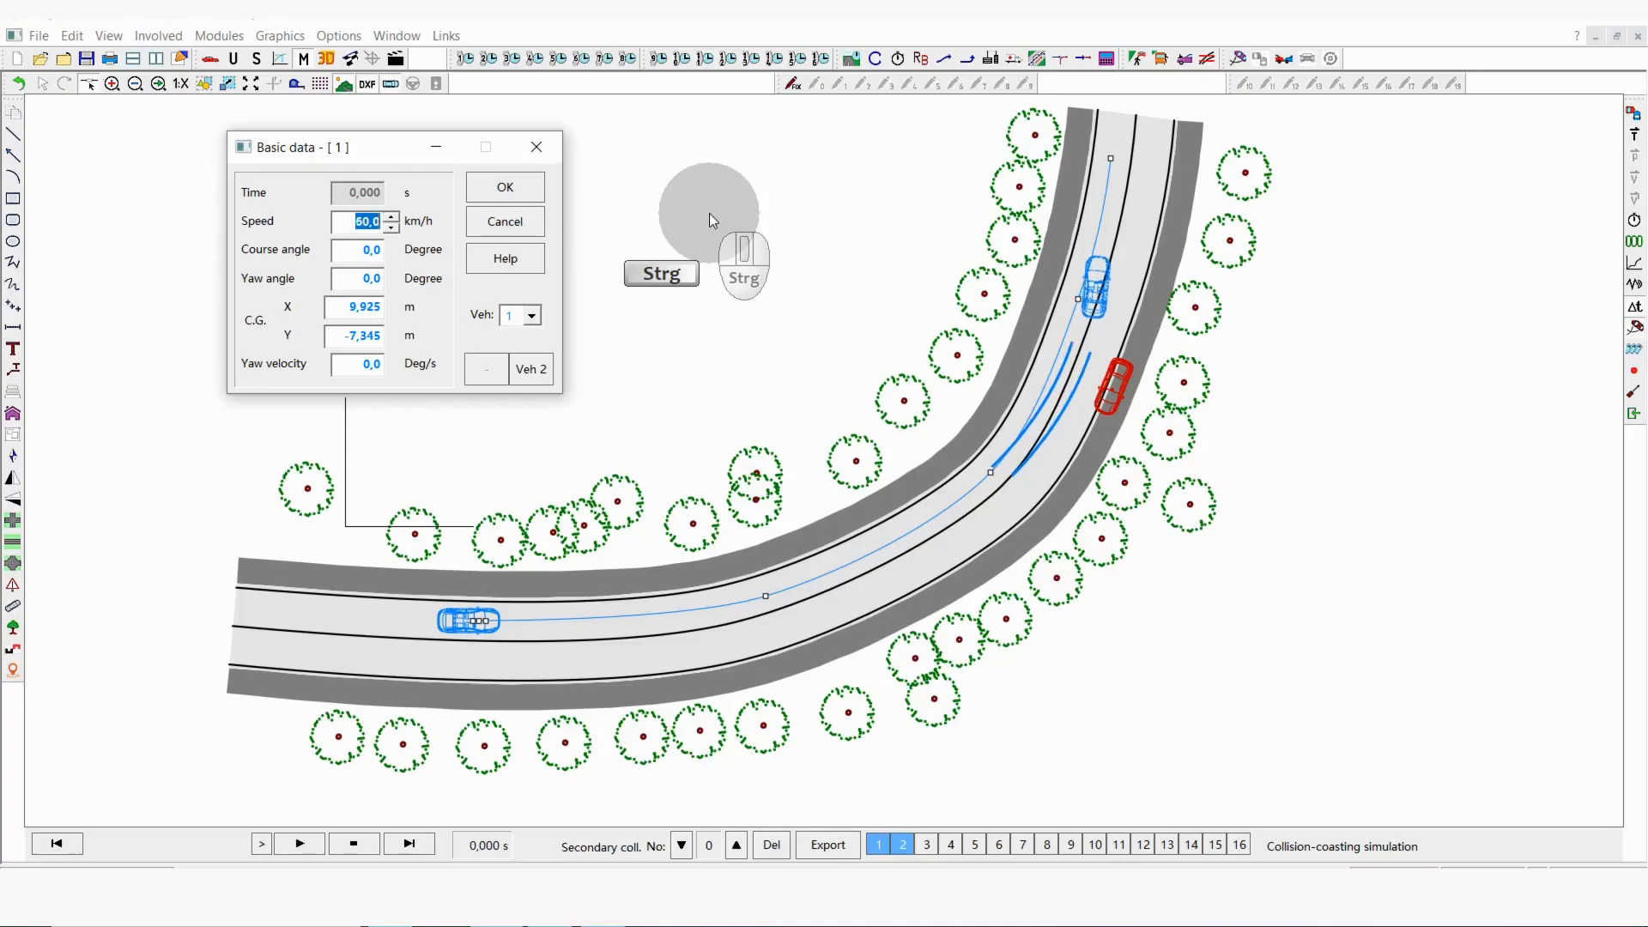
scroll(709, 213, up, 1)
scroll(709, 213, up, 1)
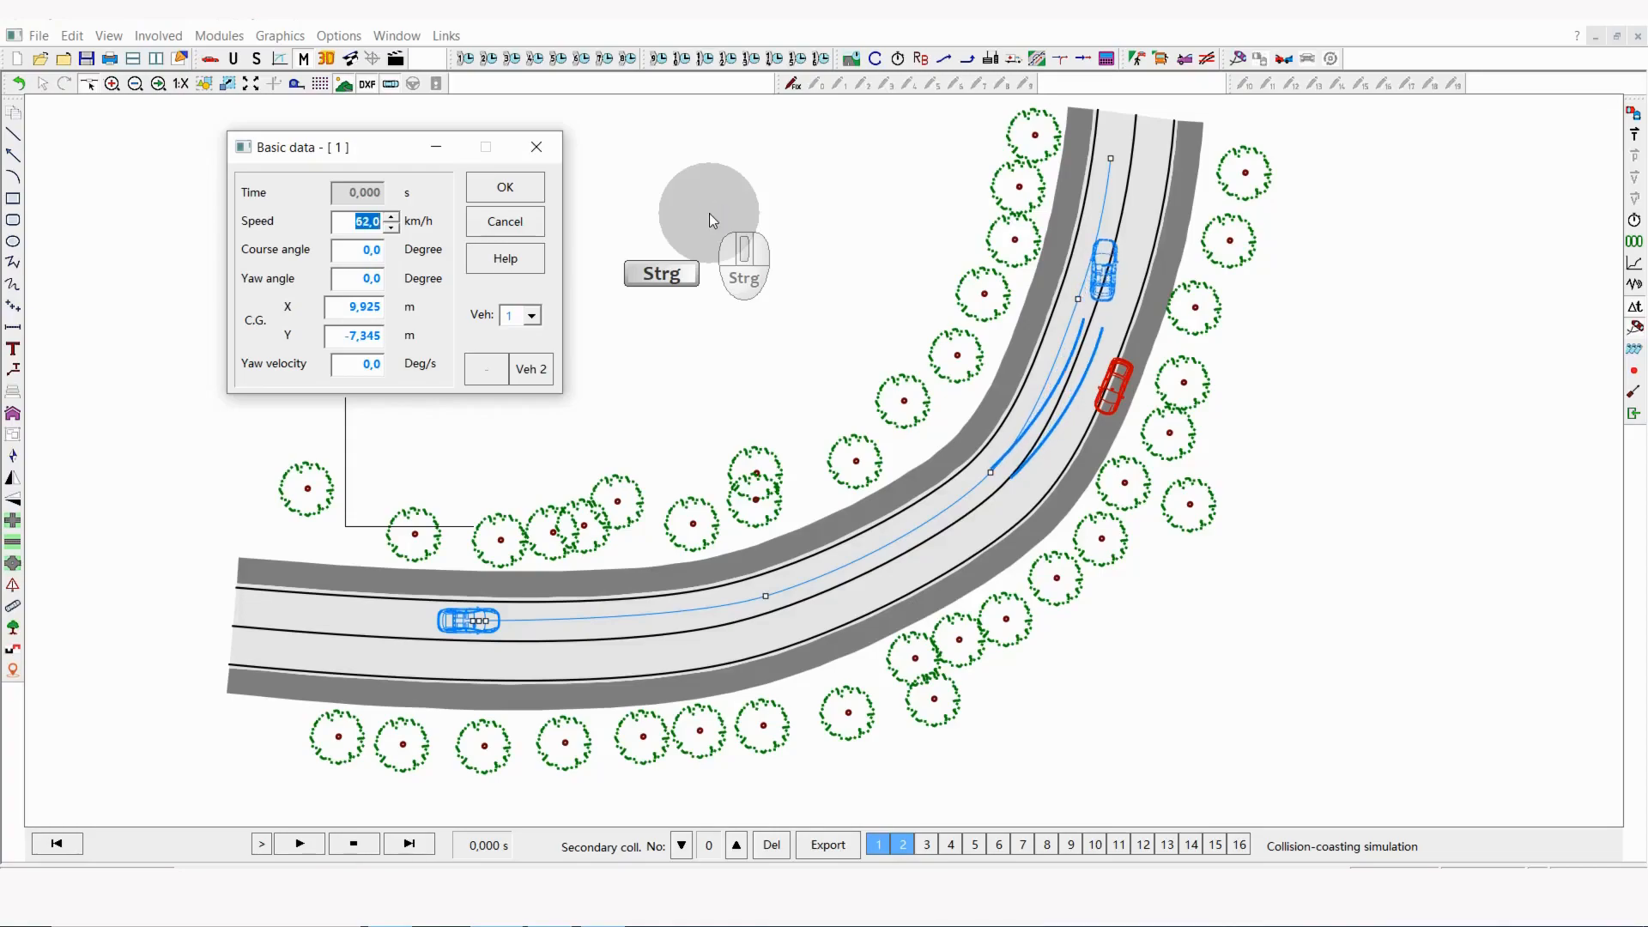
scroll(708, 213, up, 2)
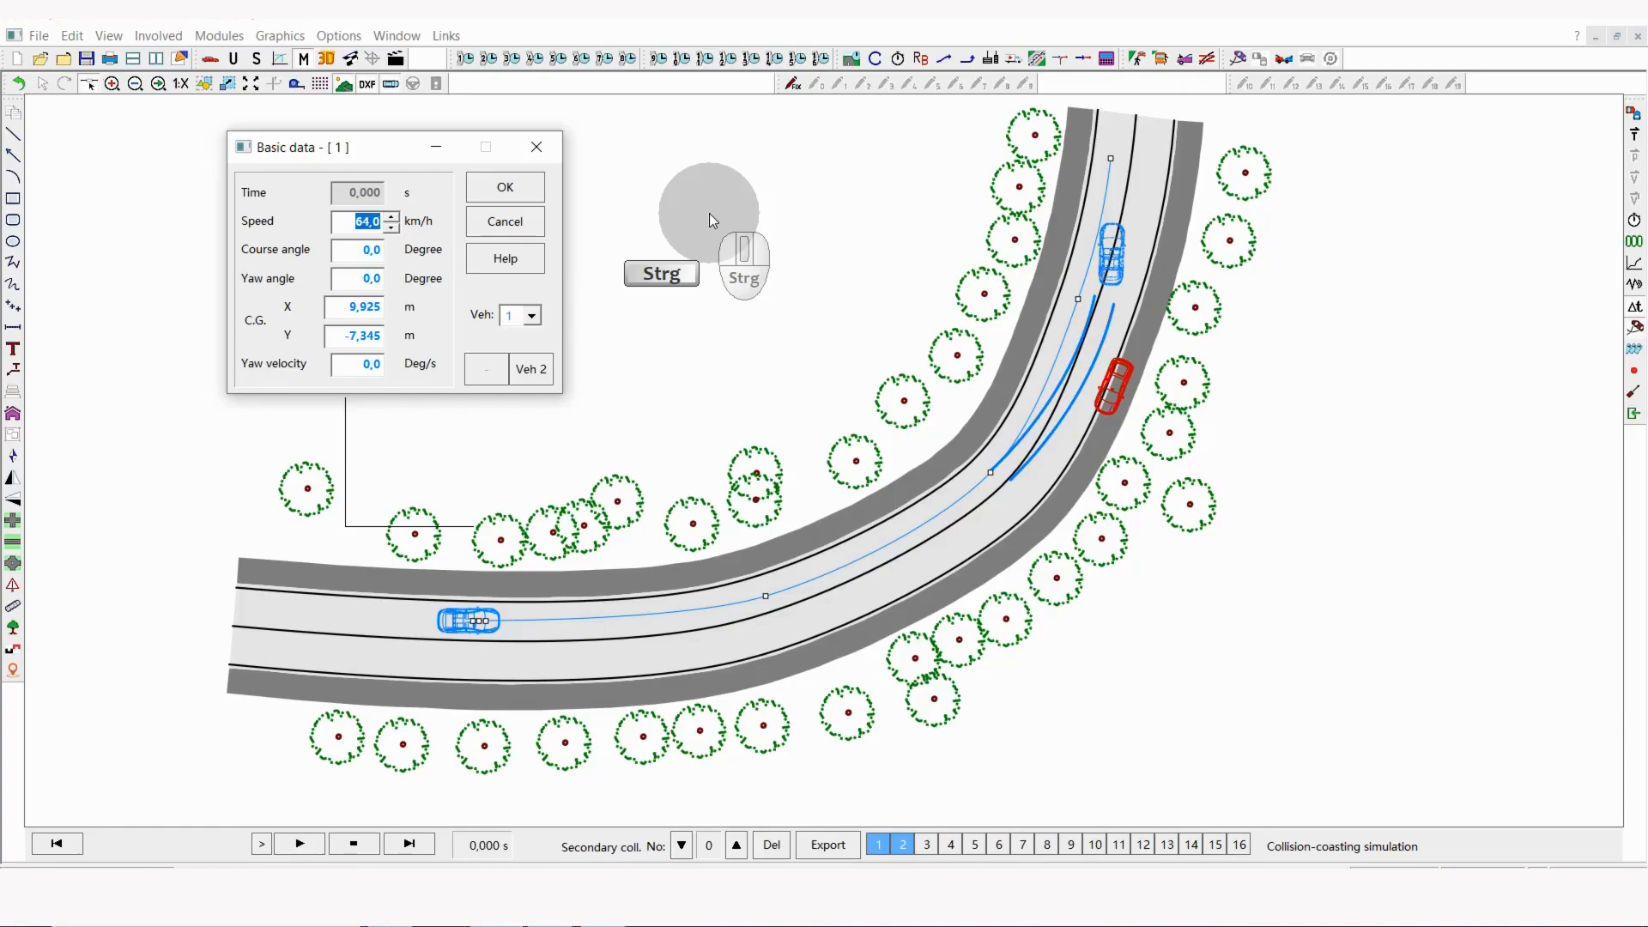
ctrl+scroll(709, 213, up, 1)
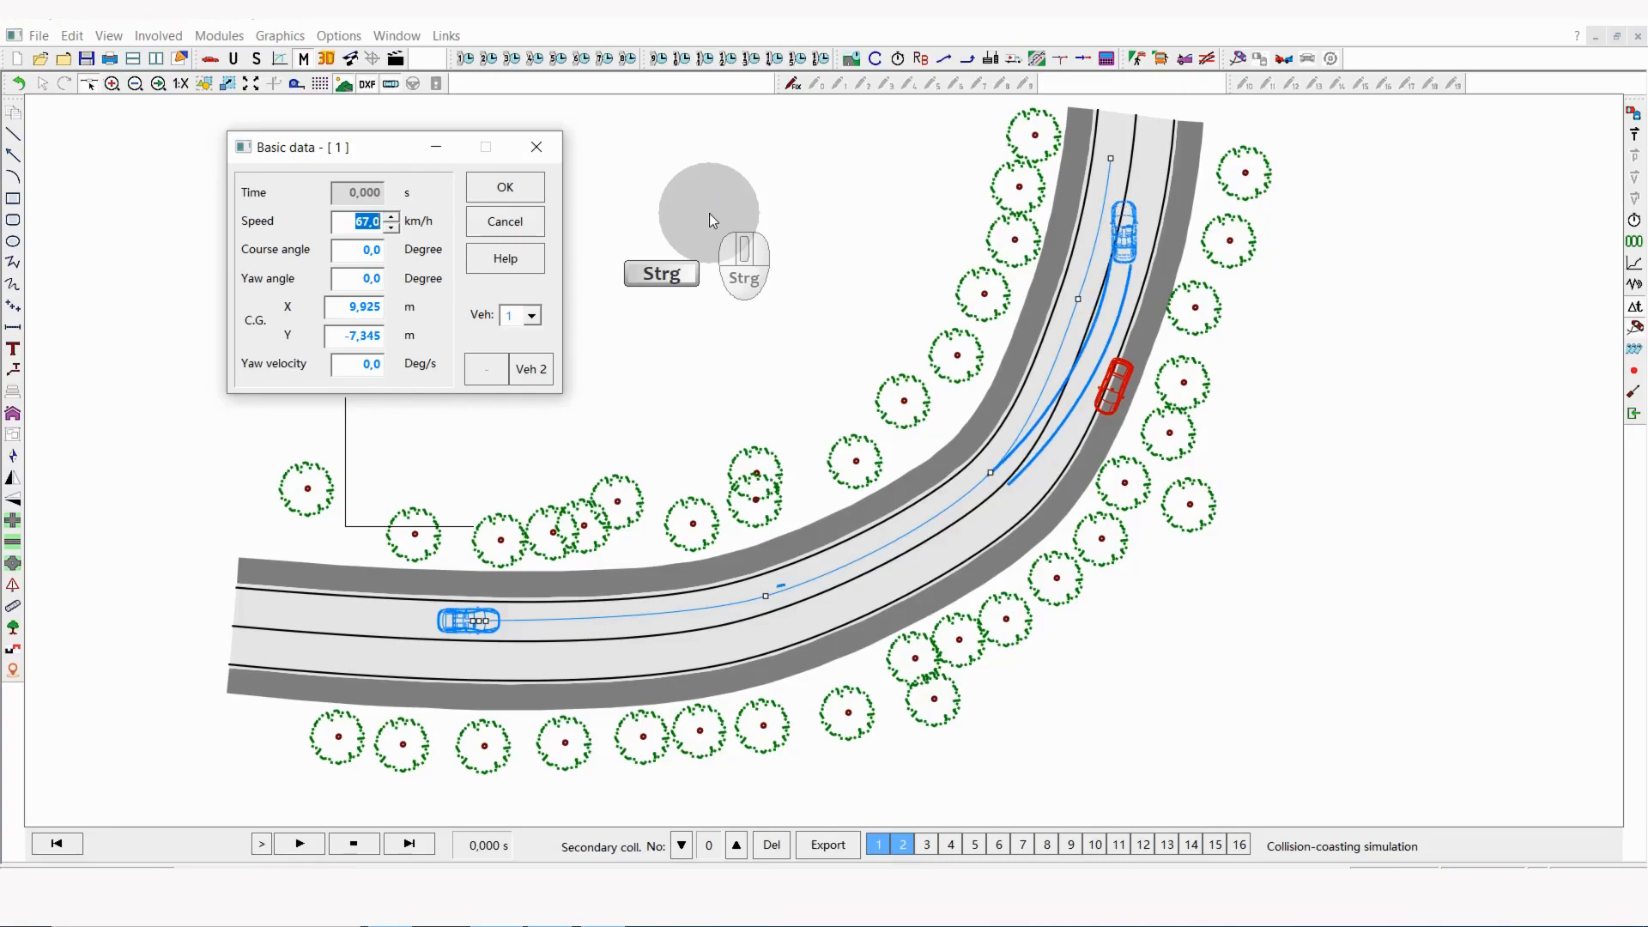
ctrl+scroll(709, 213, up, 1)
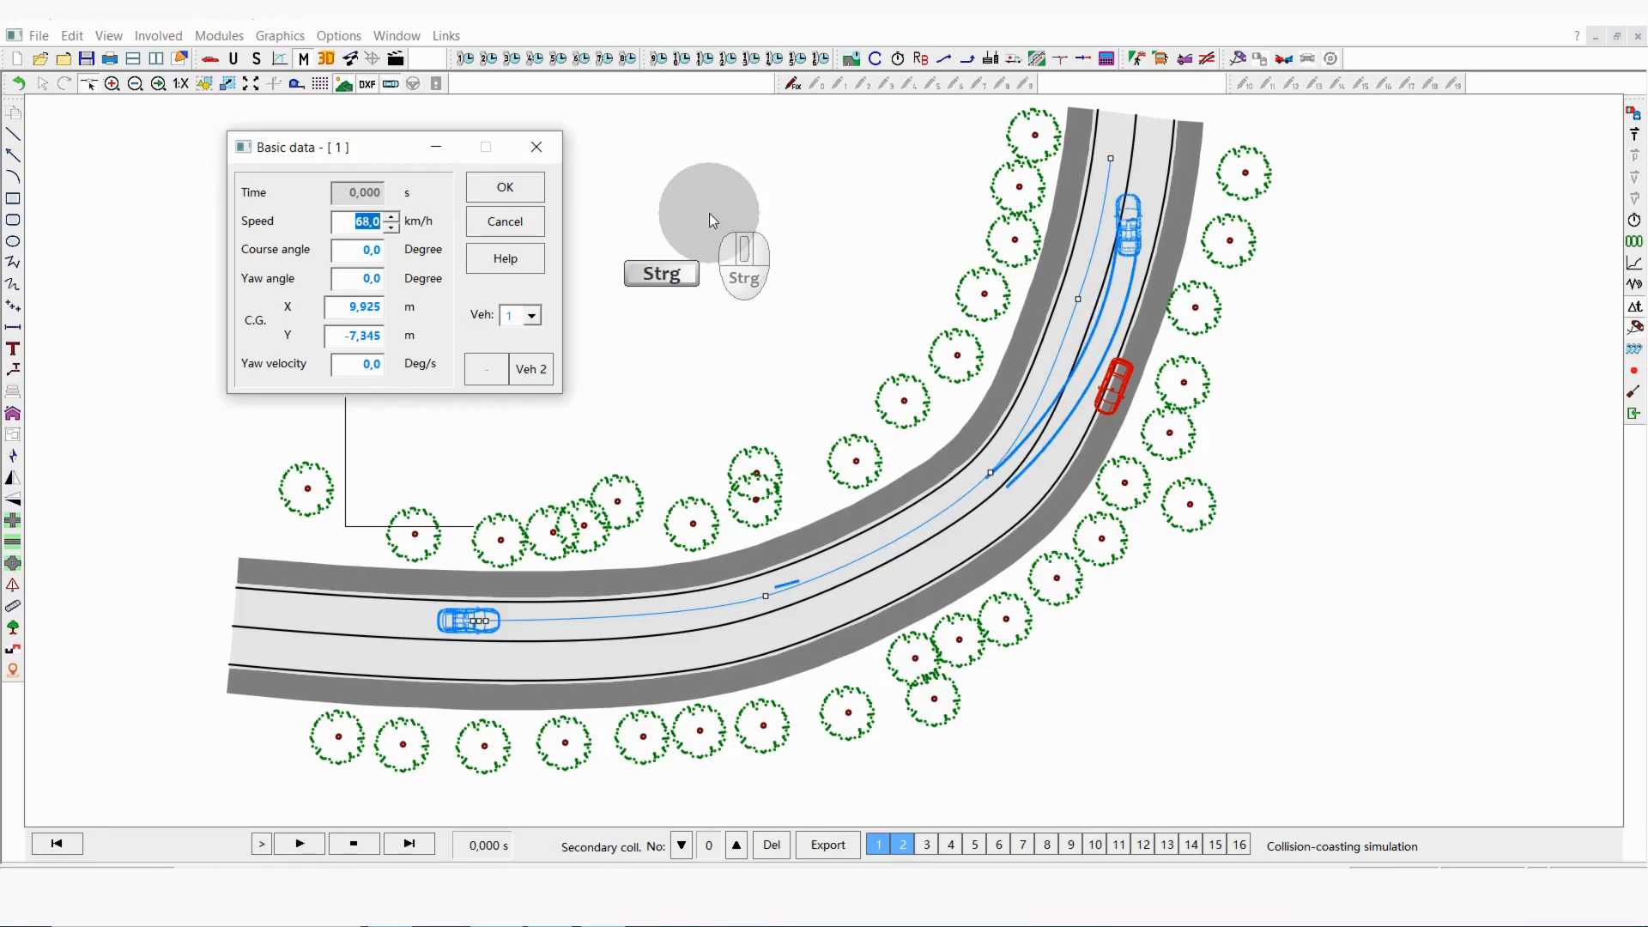
ctrl+scroll(709, 213, up, 1)
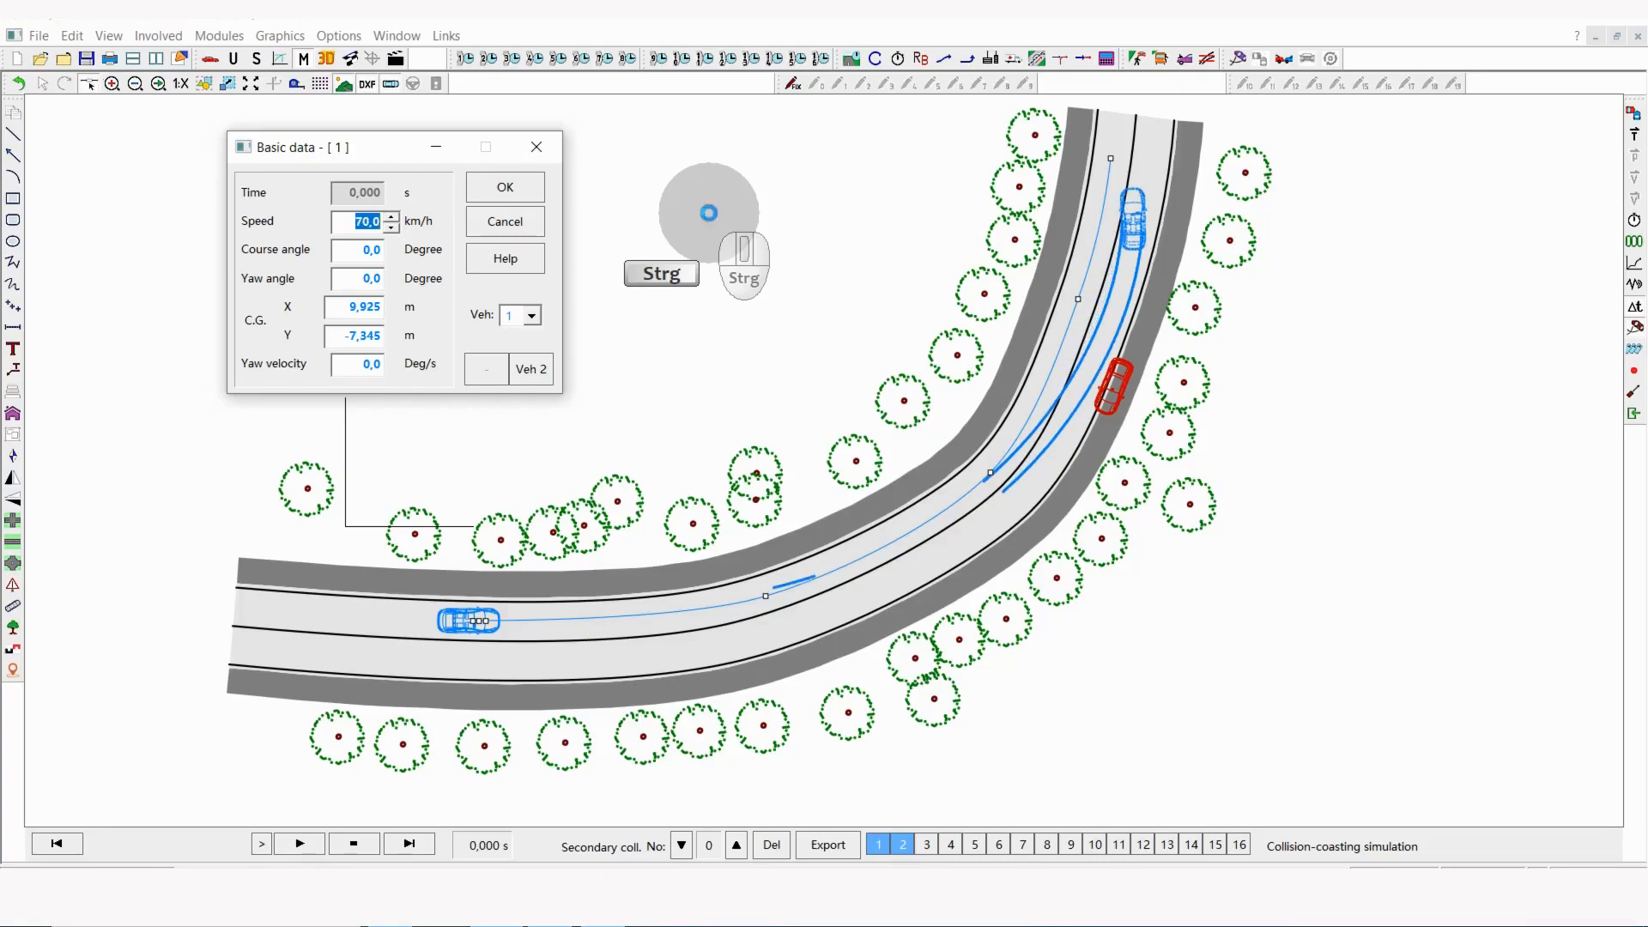
ctrl+scroll(709, 213, up, 1)
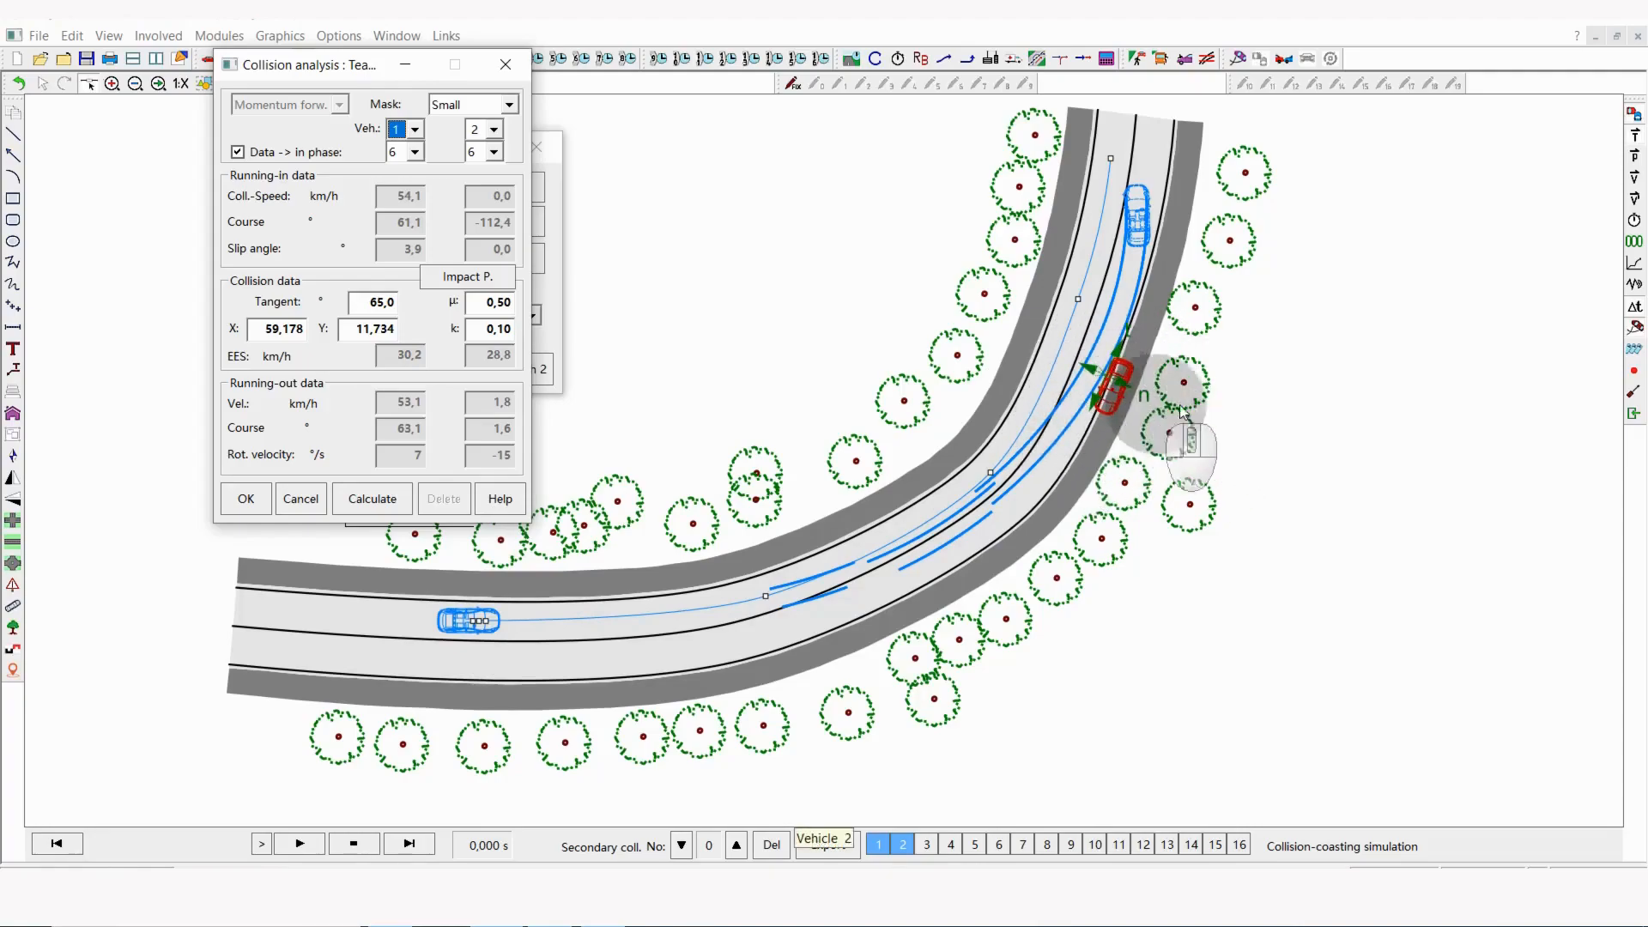
Step: Move the collision analysis dialog aside, play the collision simulation, and return it to the start time
drag(327, 67, 150, 67)
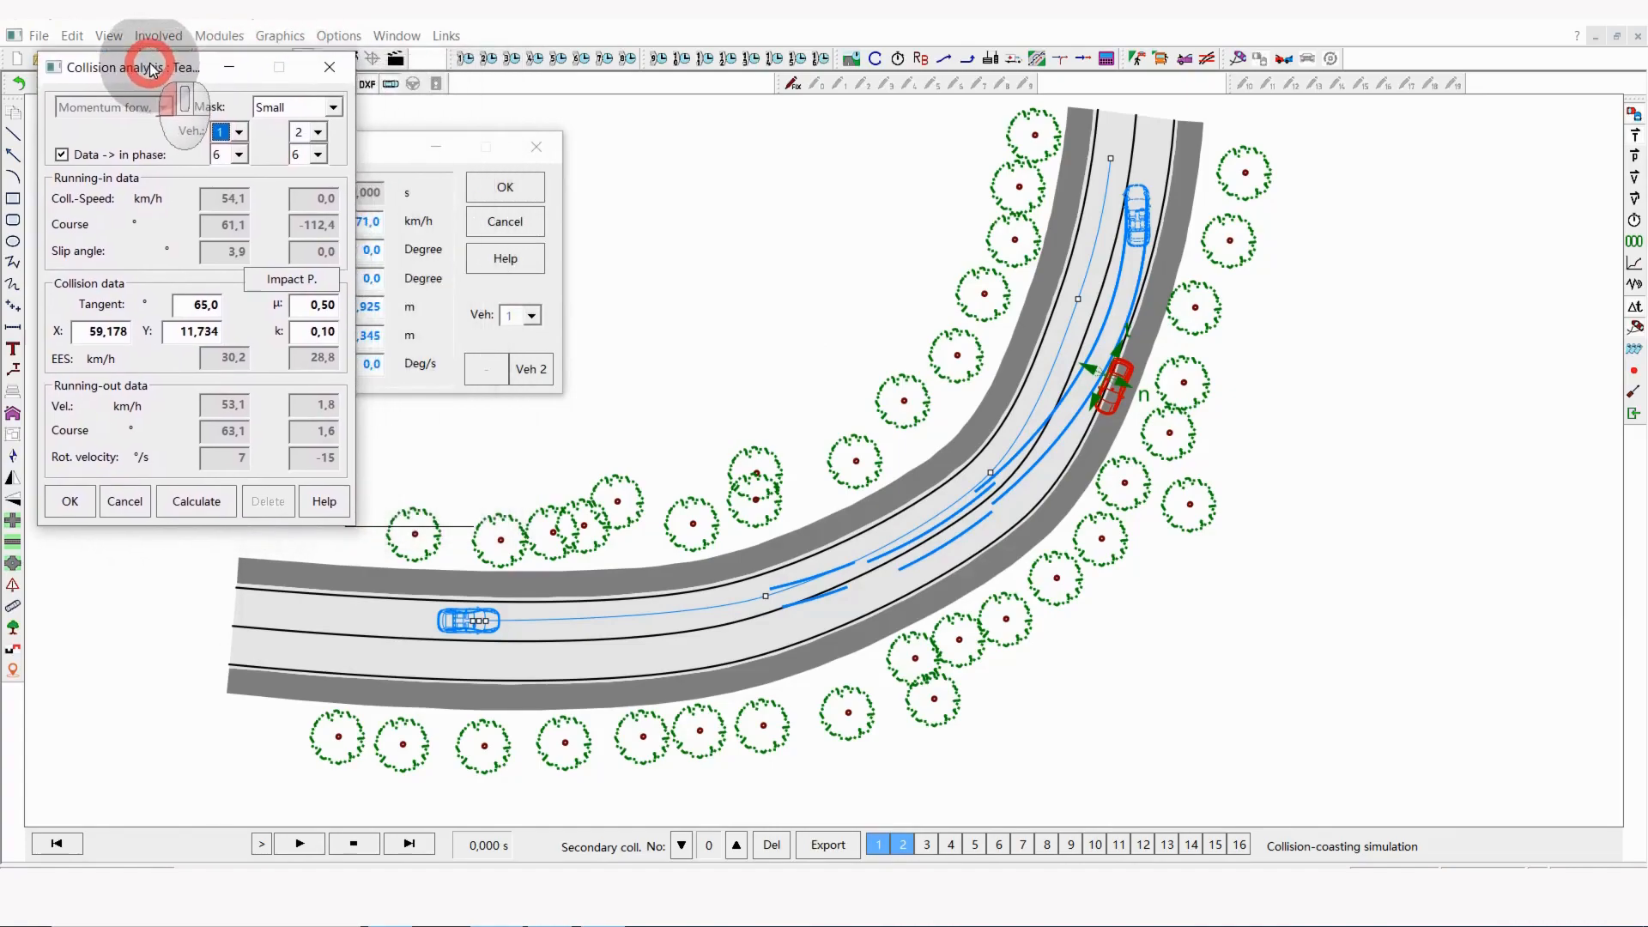
click(301, 845)
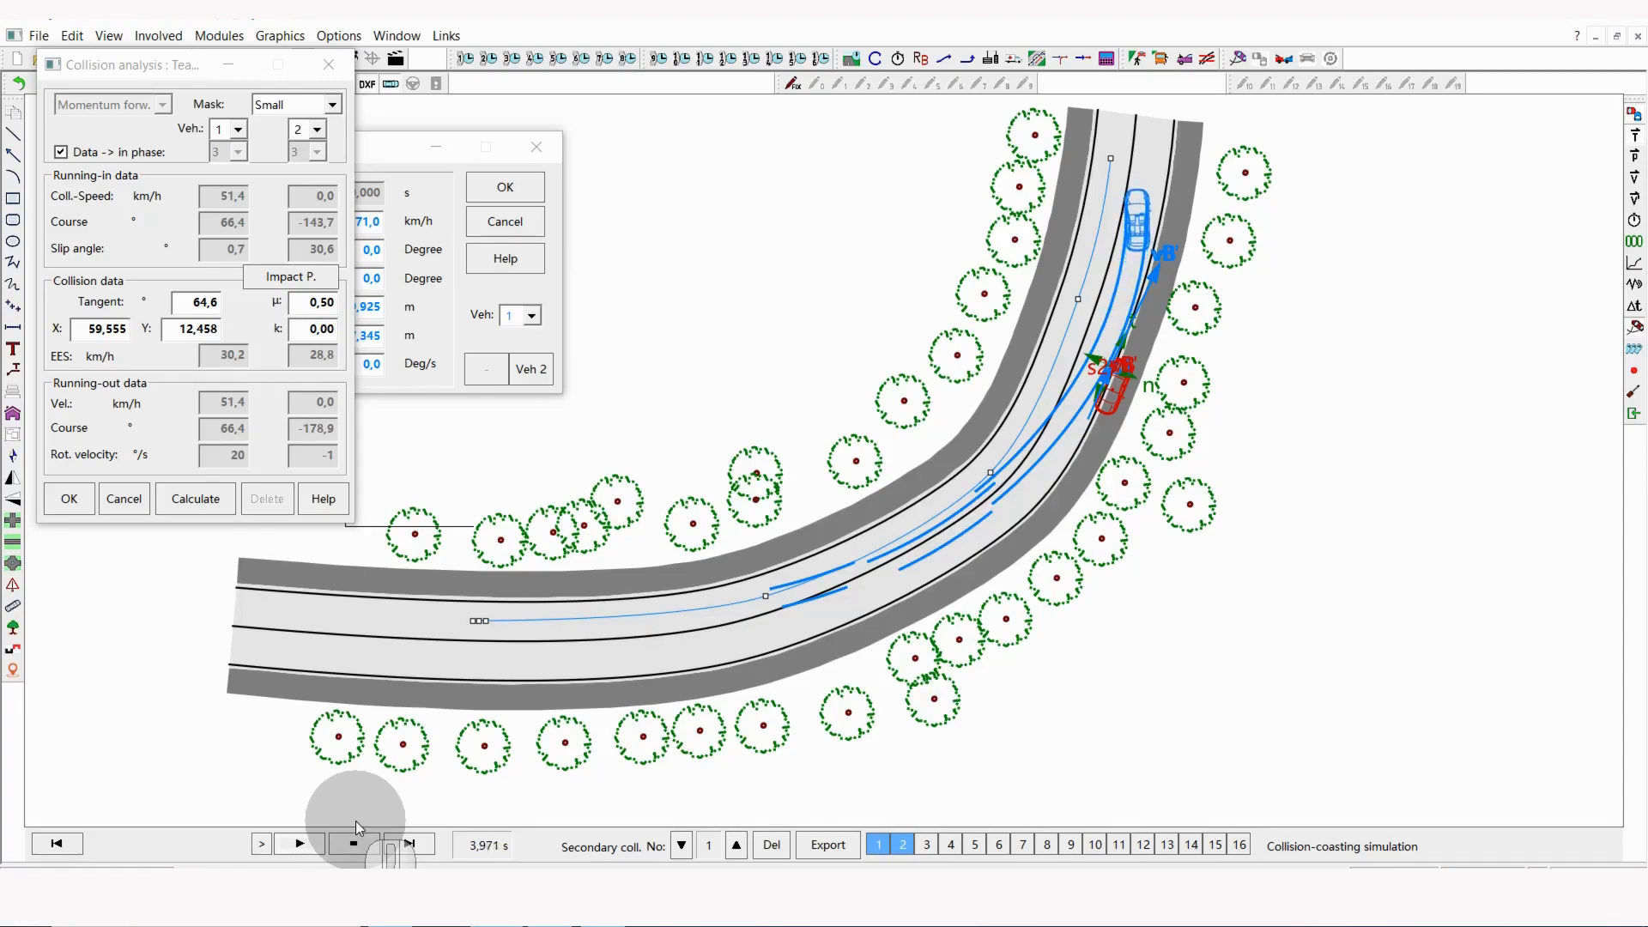
click(57, 844)
Step: Set vehicle 1's initial speed to 75 km/h, and play the recalculated collision simulation with vehicle 2
drag(383, 150, 491, 139)
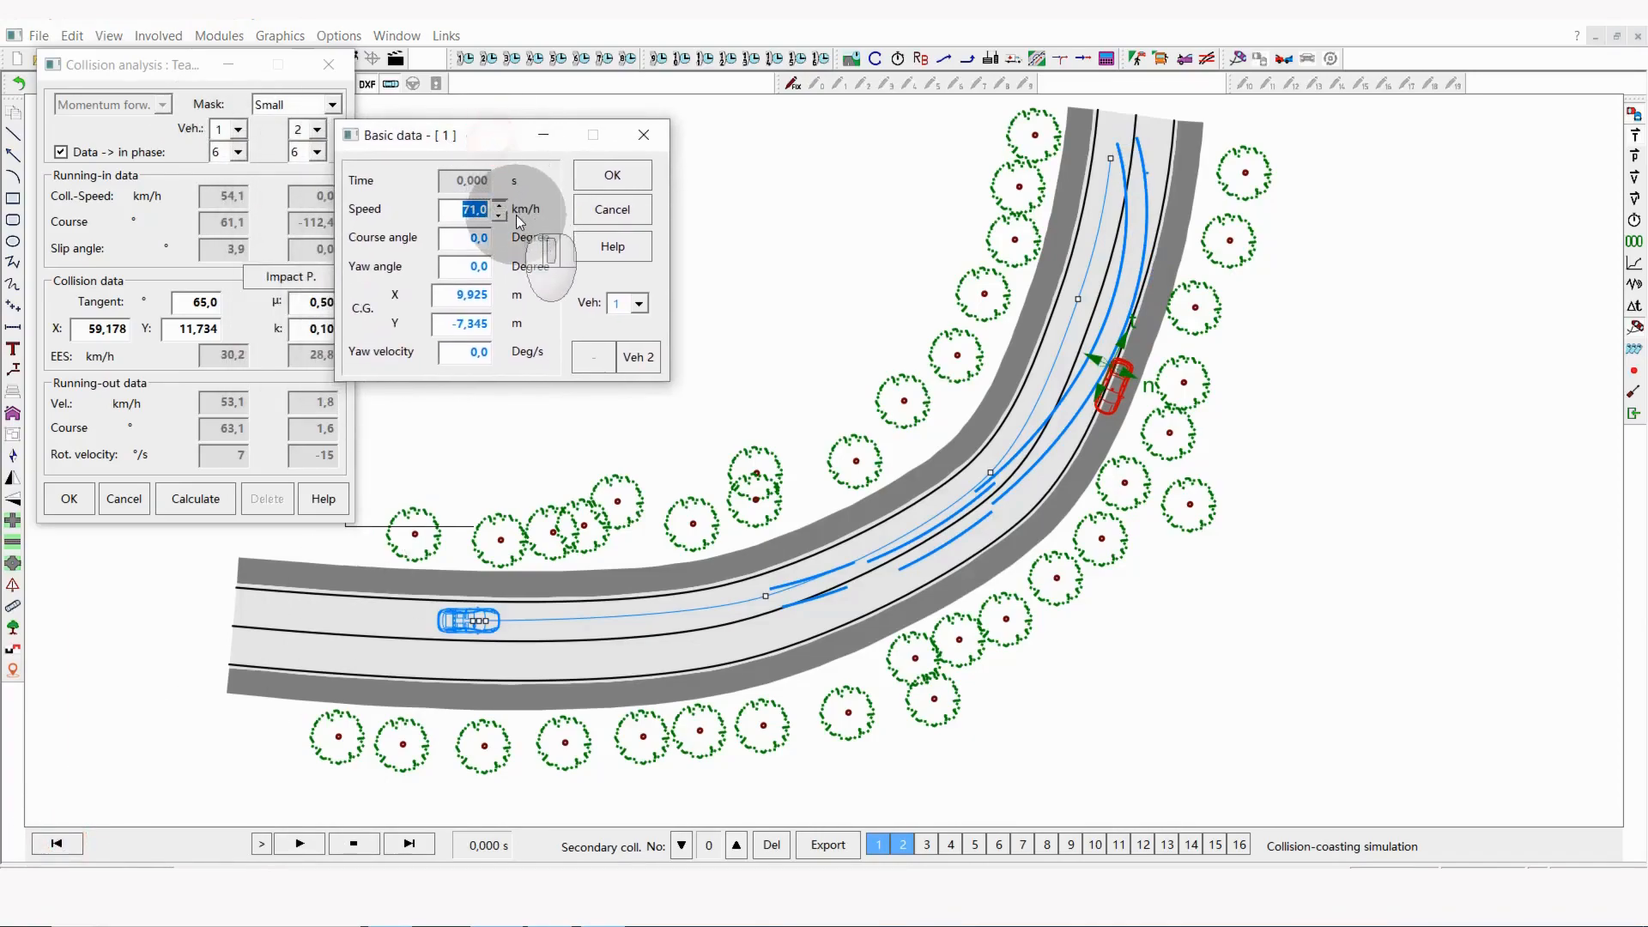
text(75)
click(478, 240)
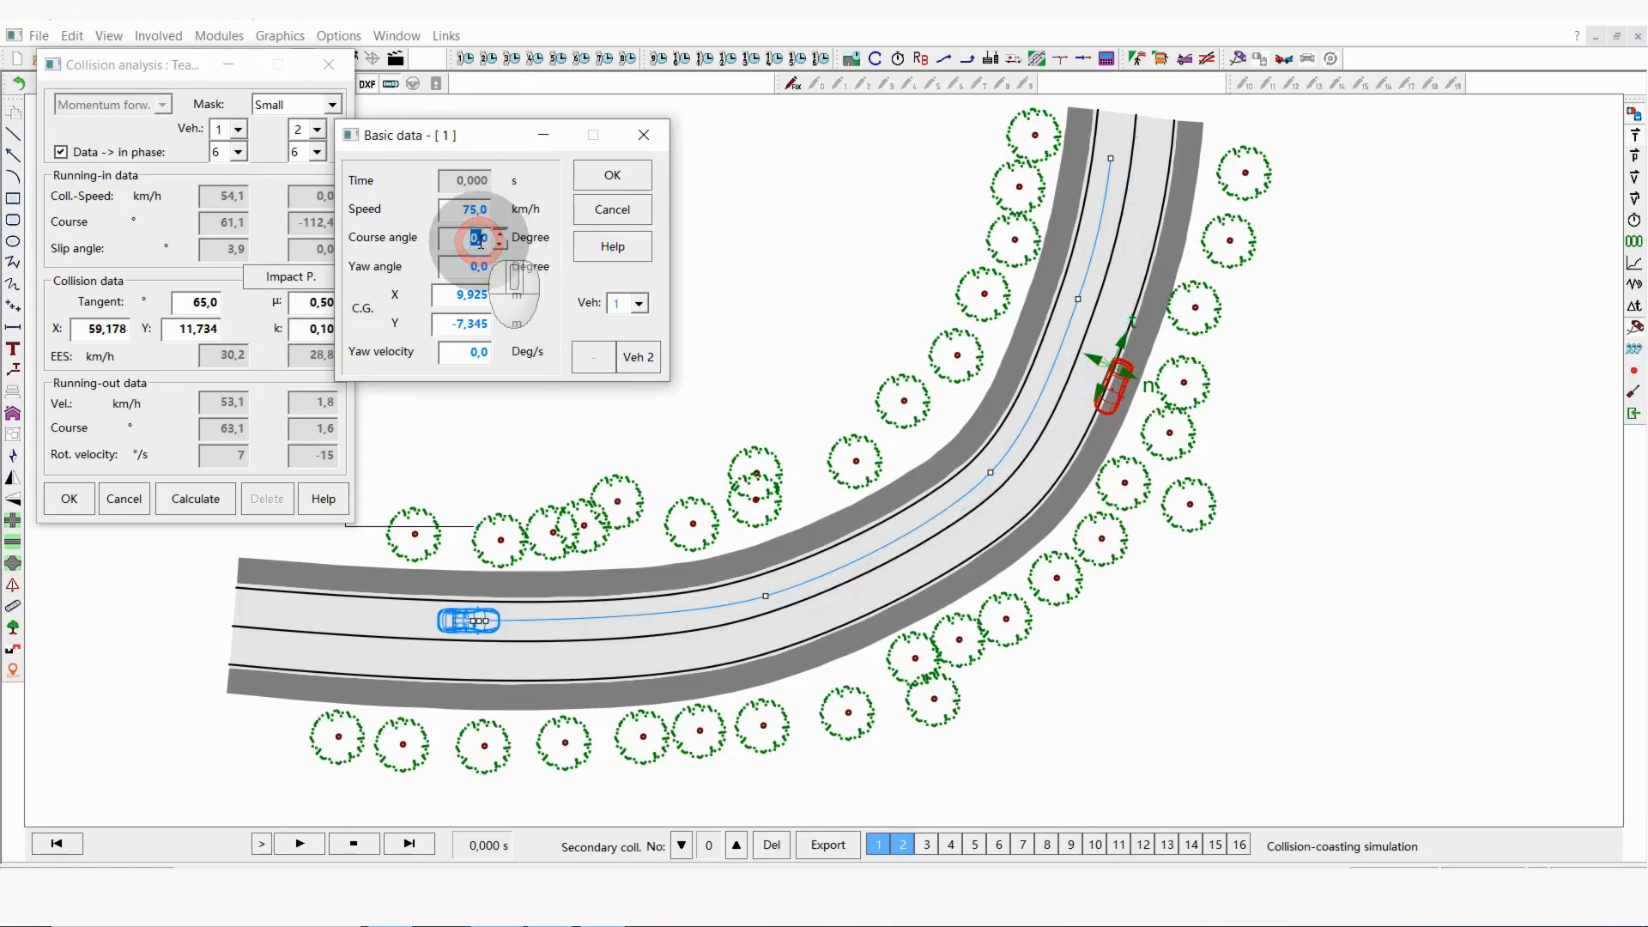
click(1635, 308)
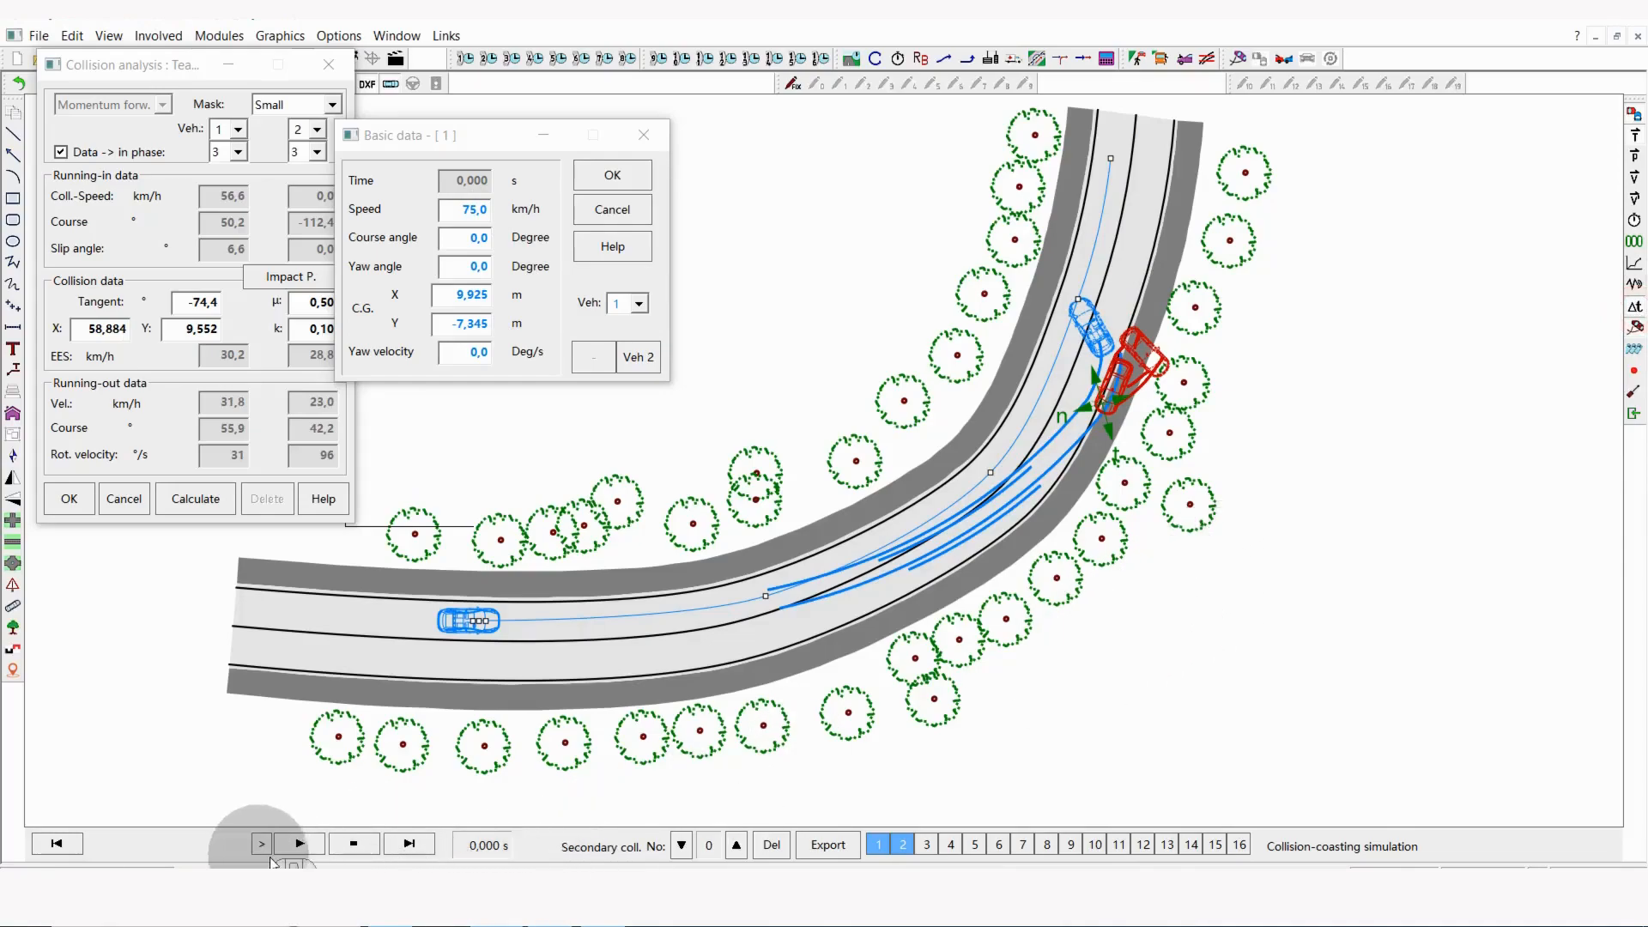
click(297, 843)
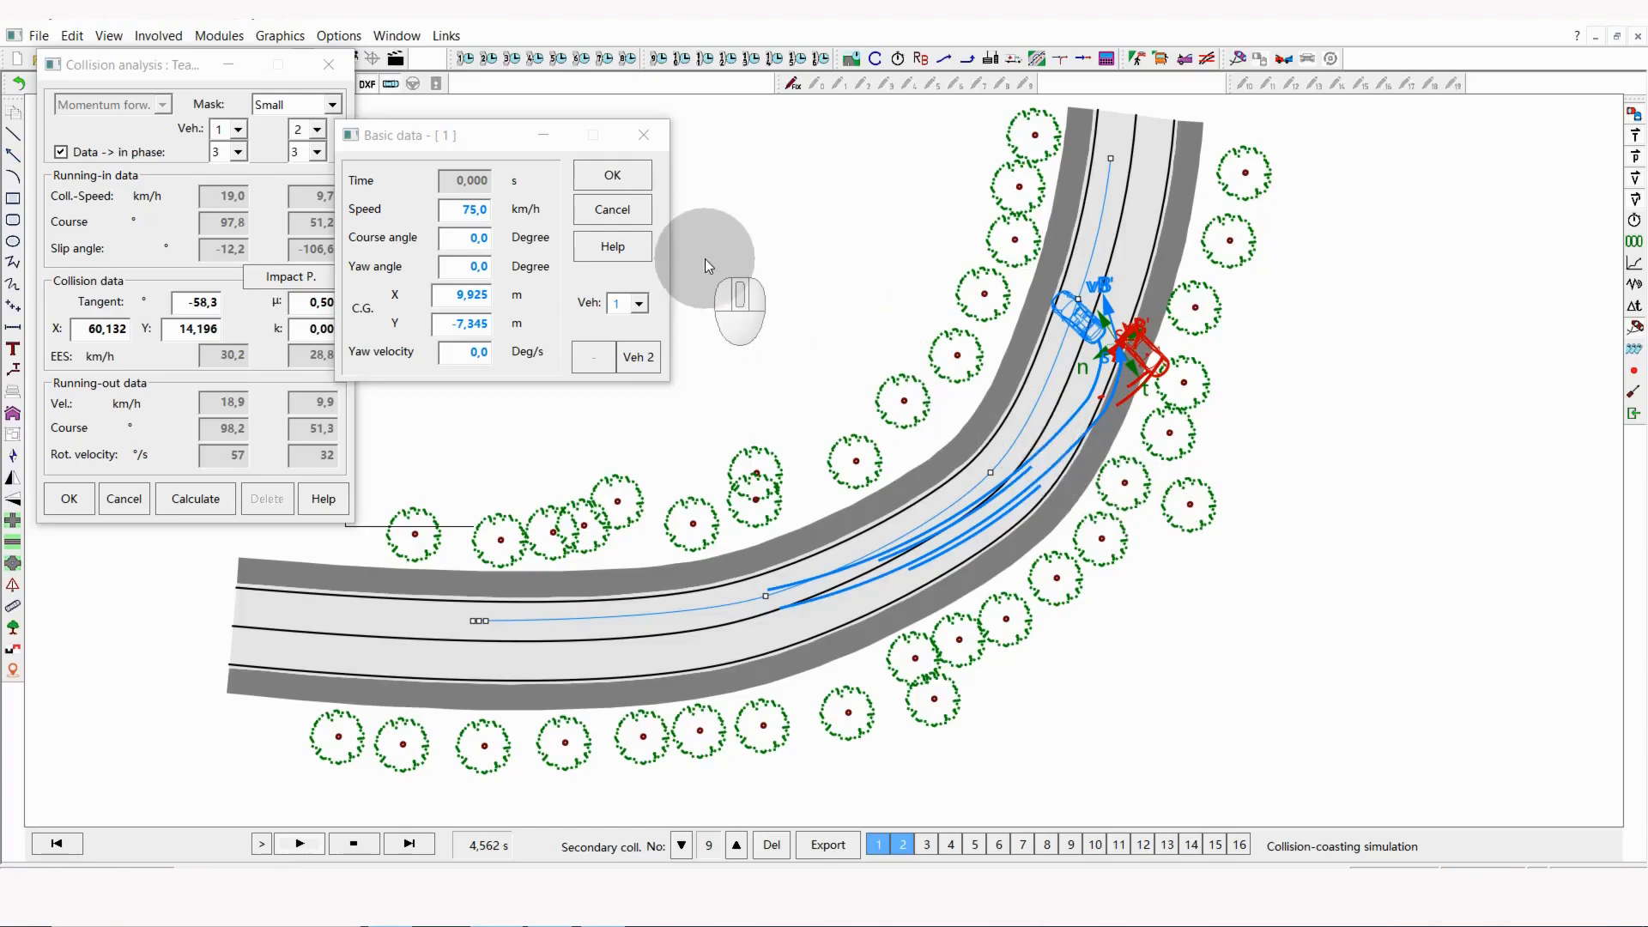
click(626, 176)
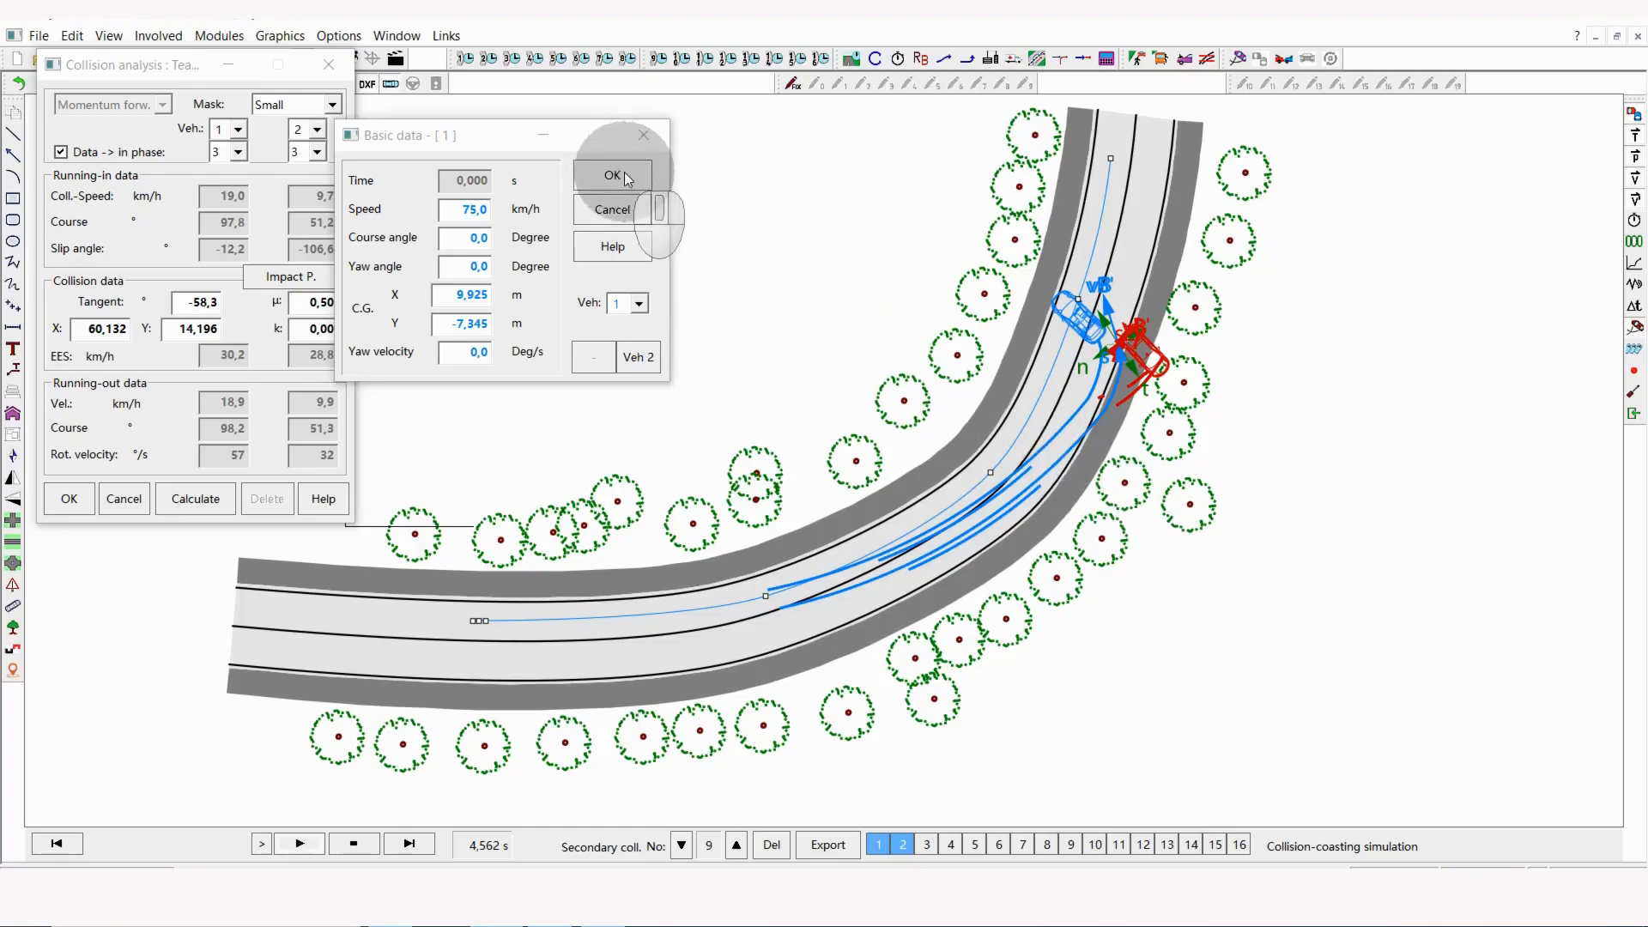
Step: Export the simulation with its collision analysis to the kinematics movie, and rewind the movie to its start
click(847, 846)
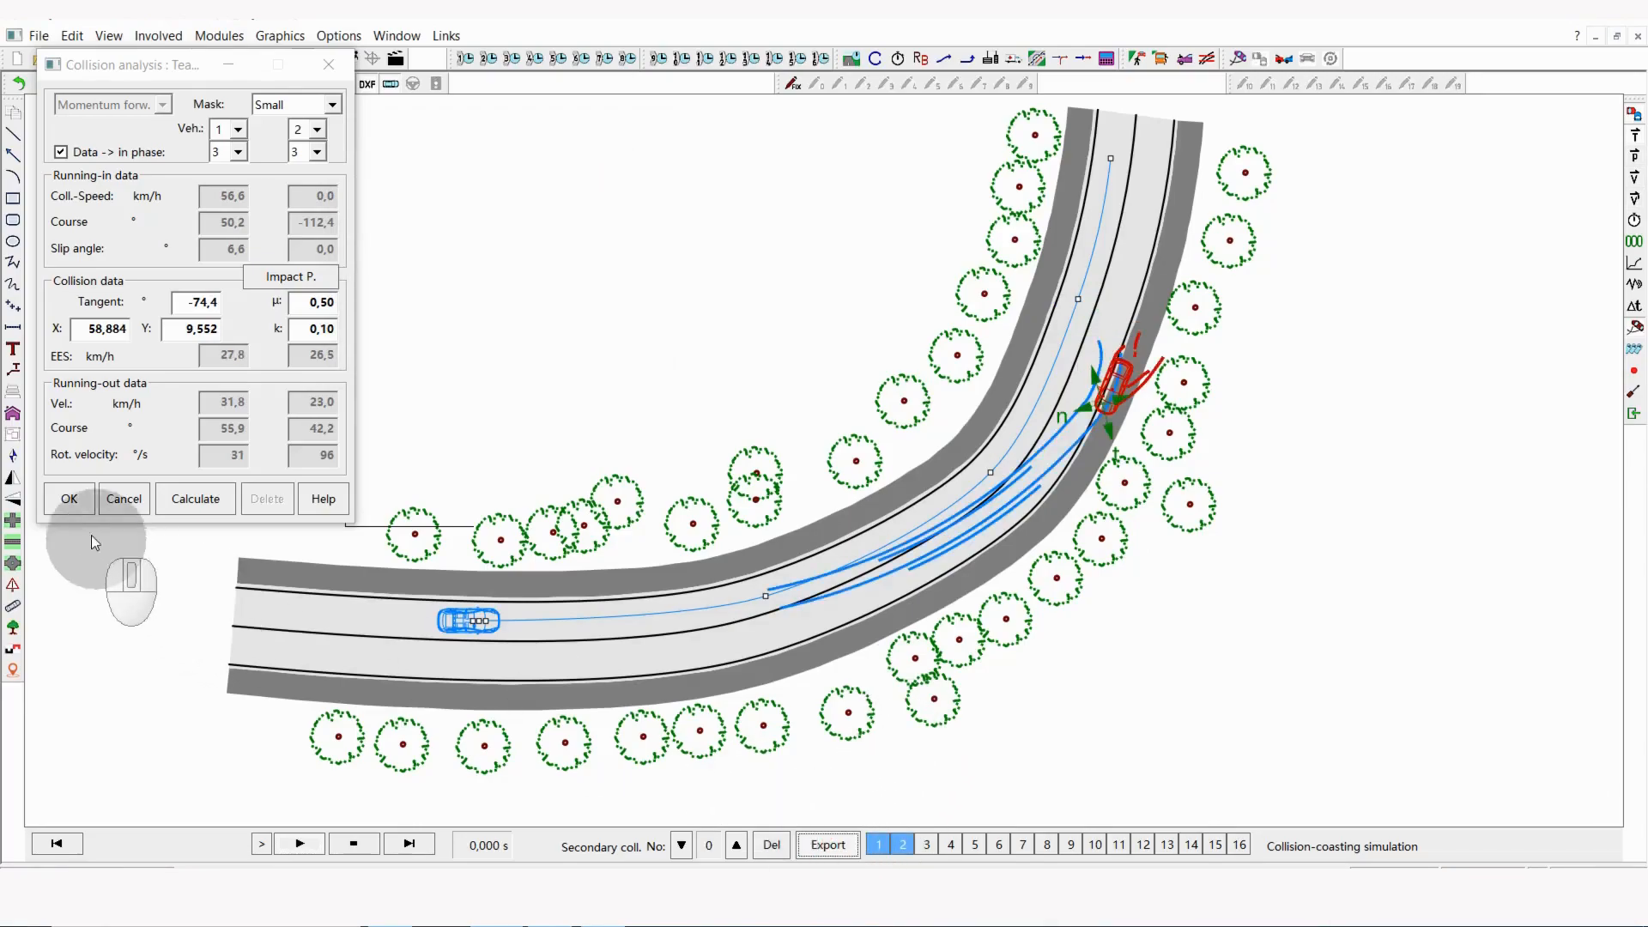
click(80, 502)
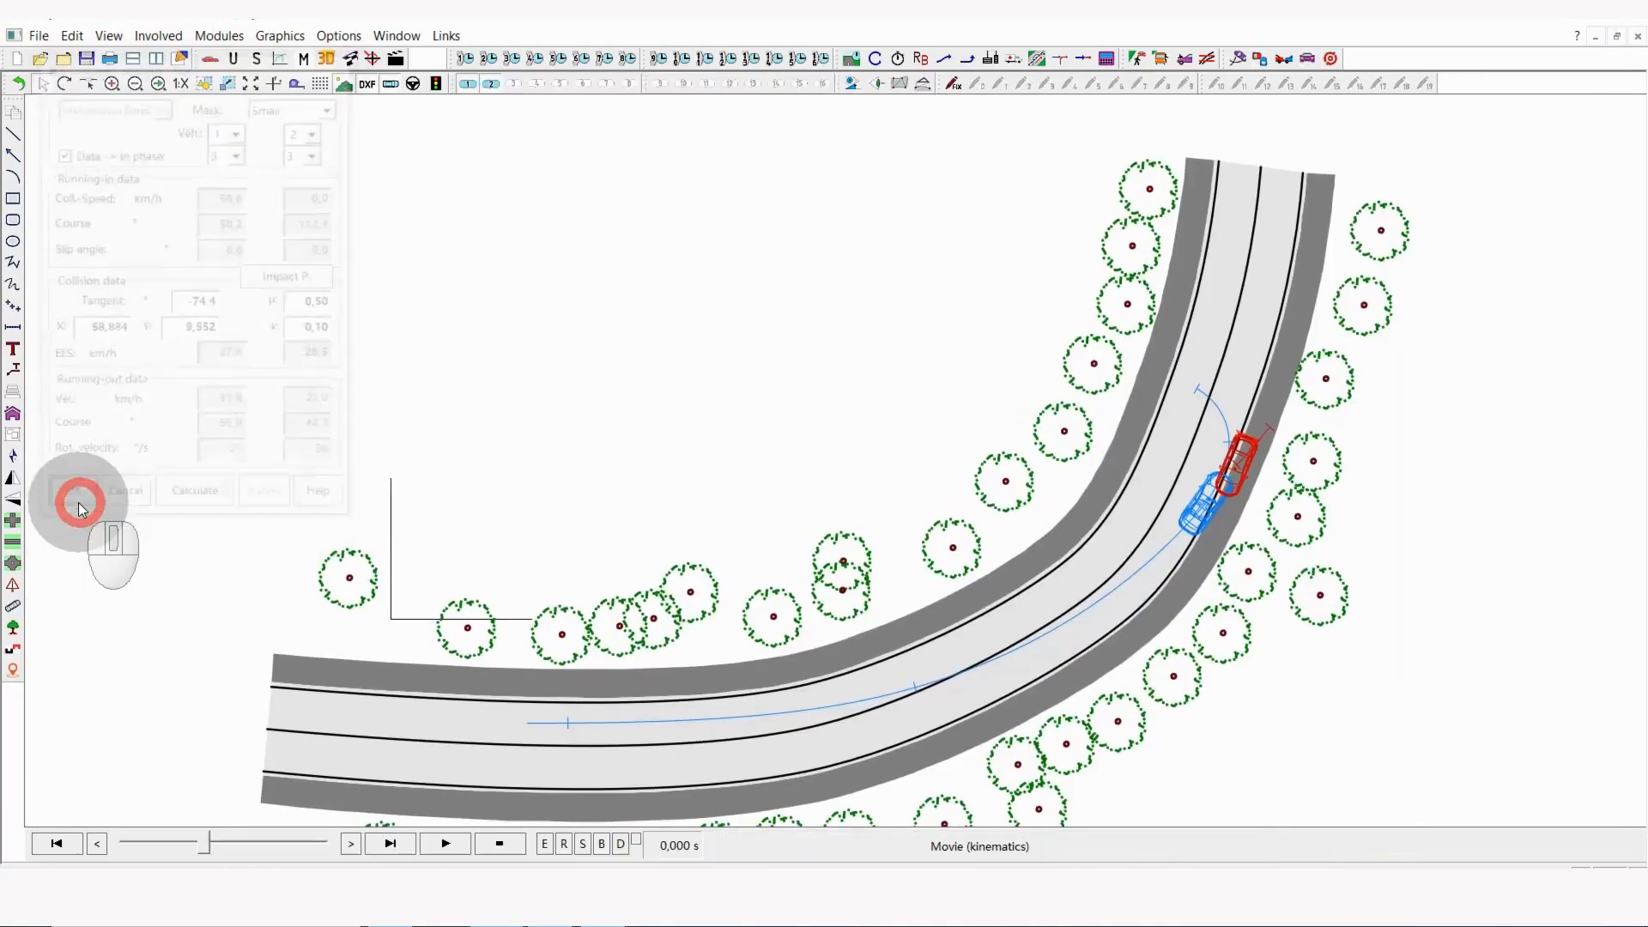
drag(213, 841, 277, 833)
click(65, 844)
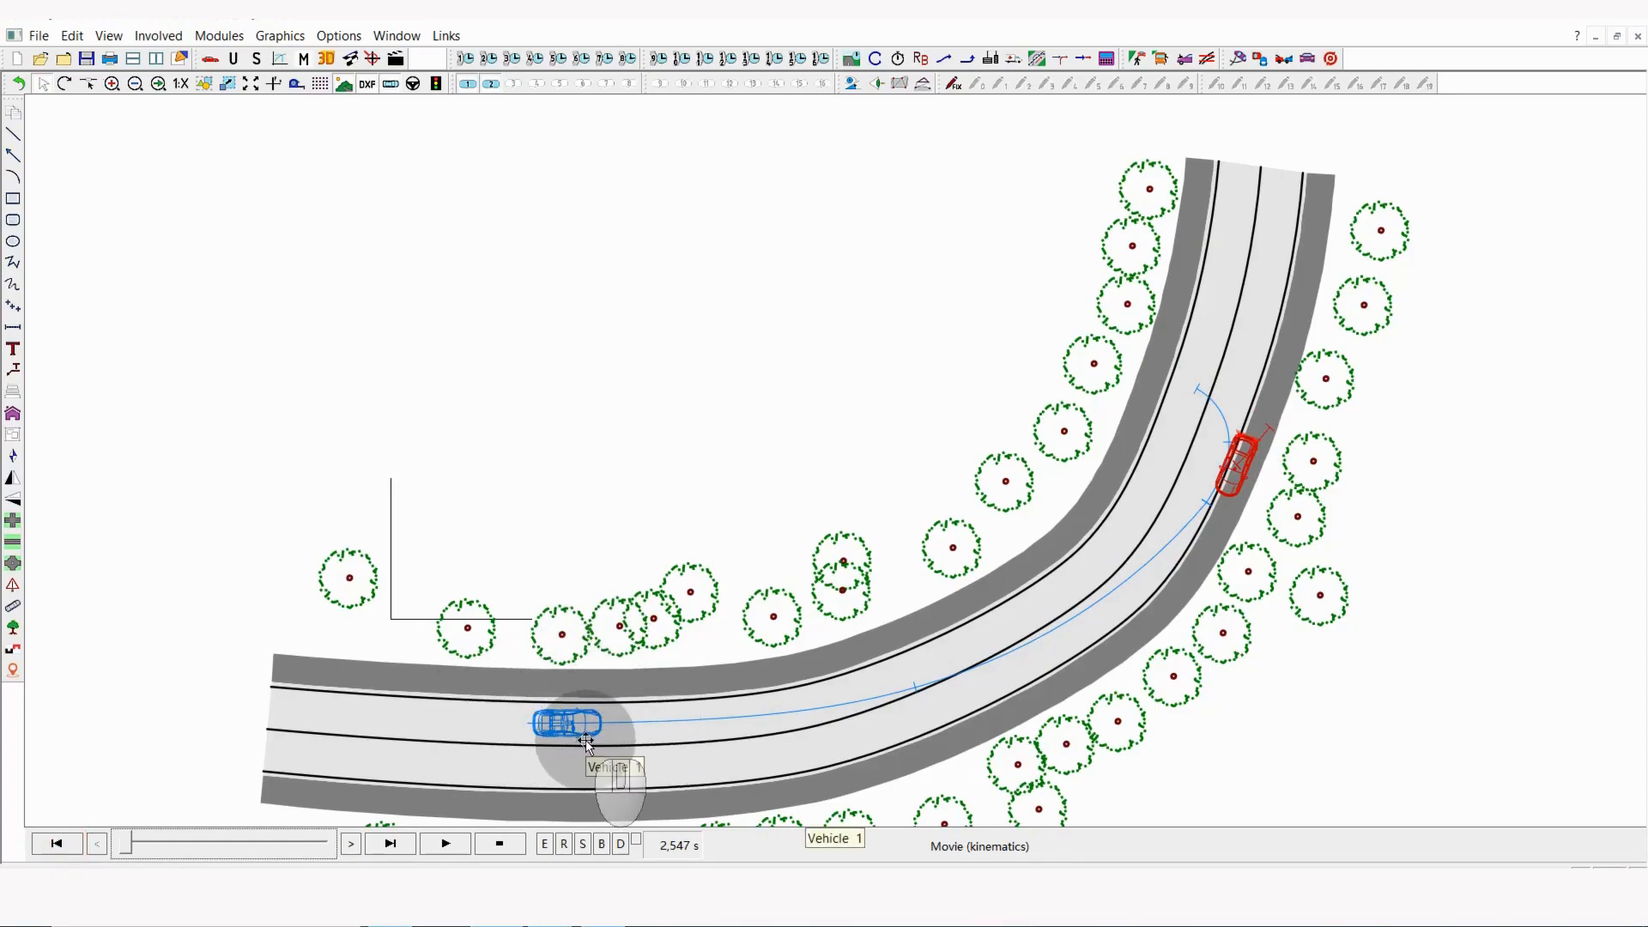
Step: Show the scene in a maximized 3D view framing both vehicles and the whole curve, and play the kinematics movie
click(328, 62)
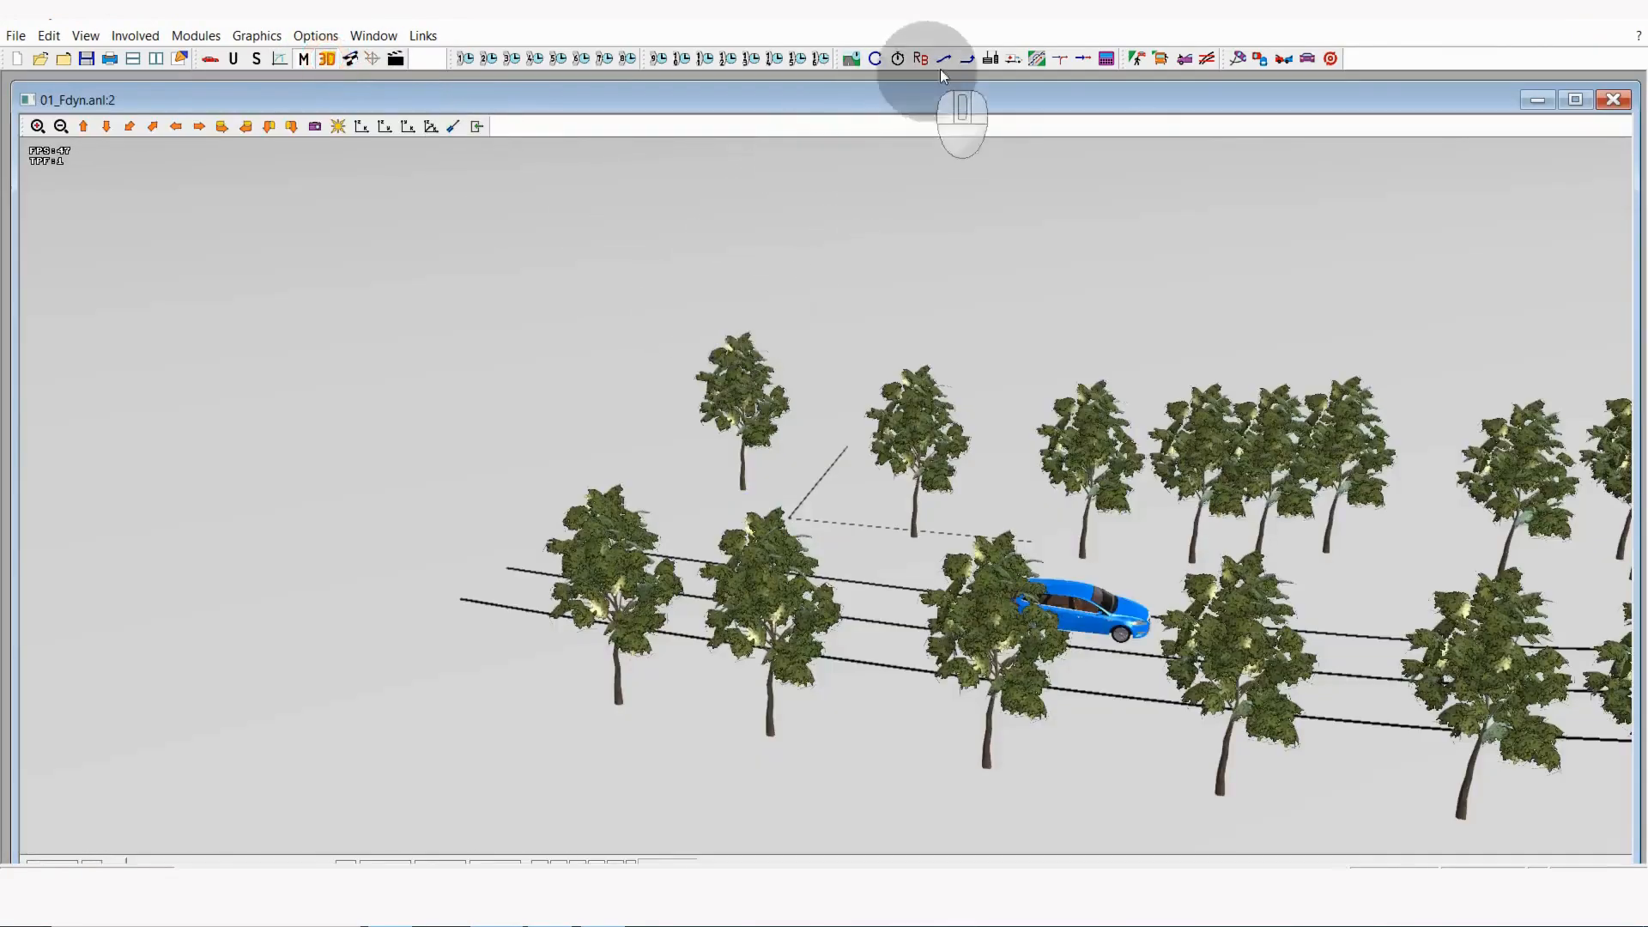
click(1575, 100)
drag(975, 359, 630, 325)
scroll(630, 326, down, 4)
drag(793, 352, 838, 448)
scroll(1083, 500, up, 2)
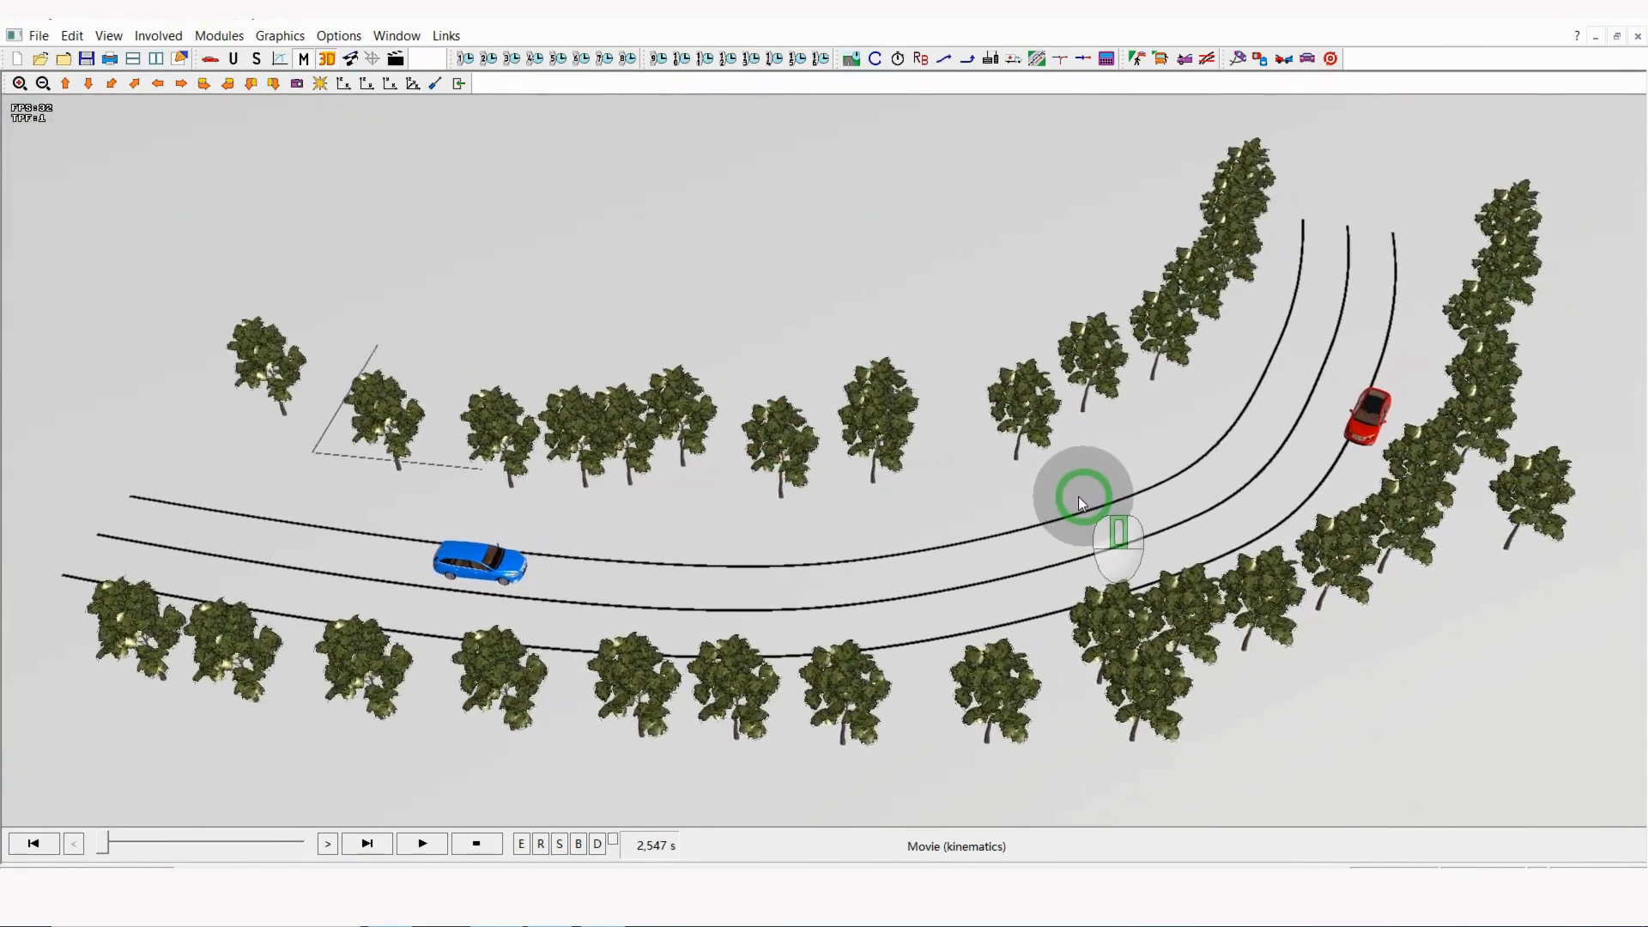
scroll(1083, 500, up, 2)
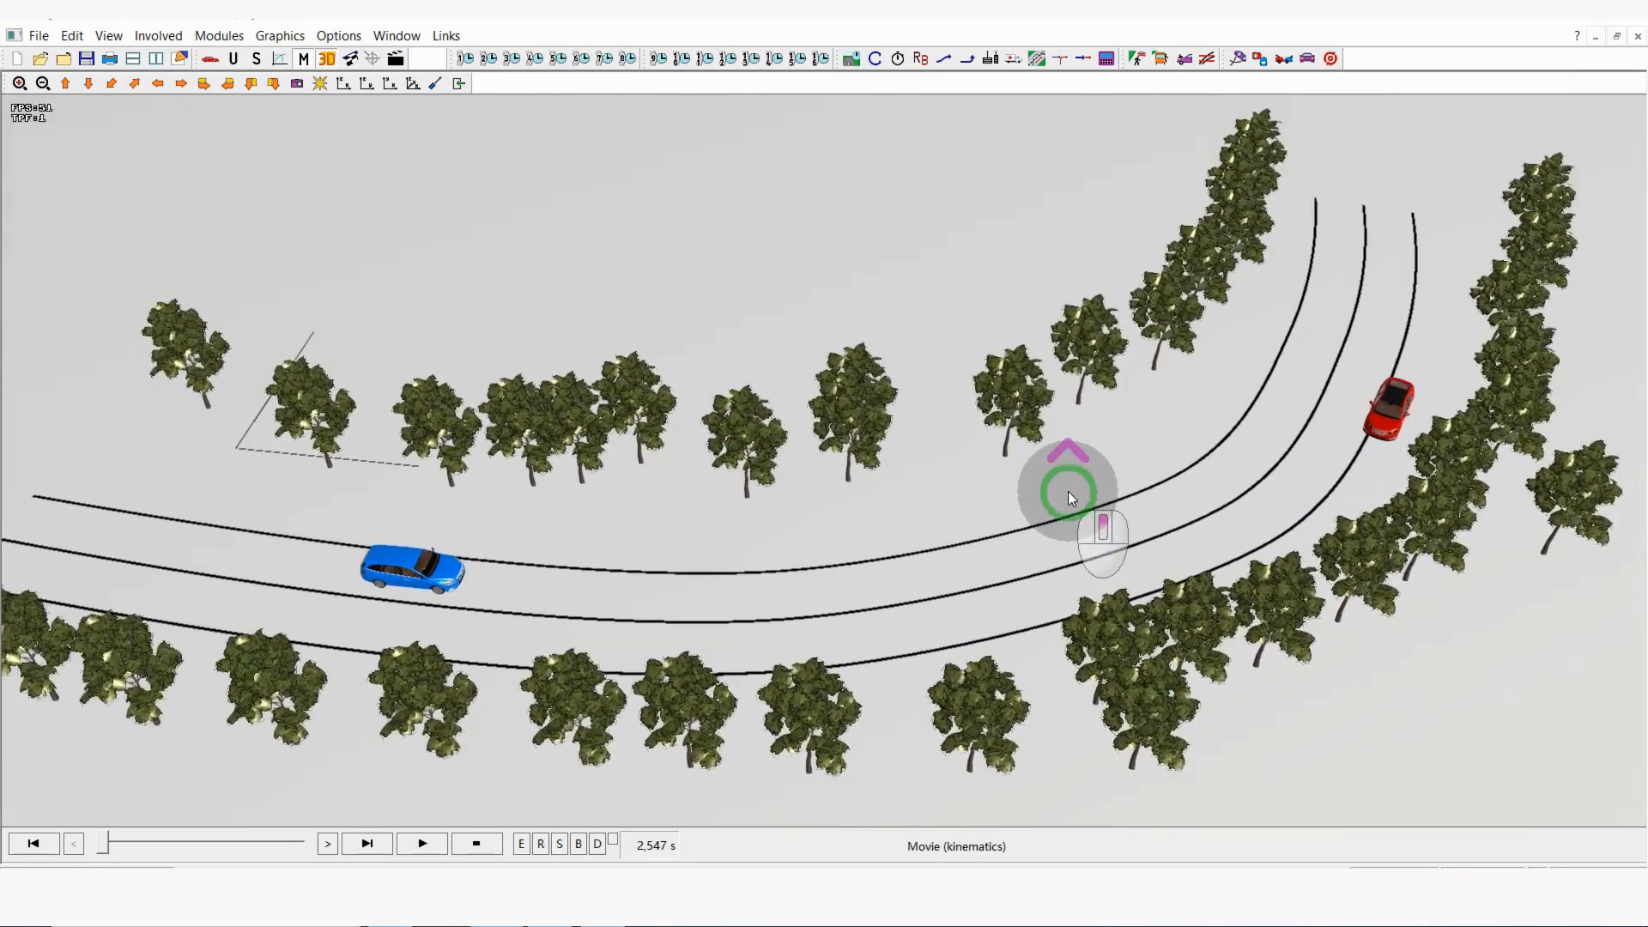
click(435, 847)
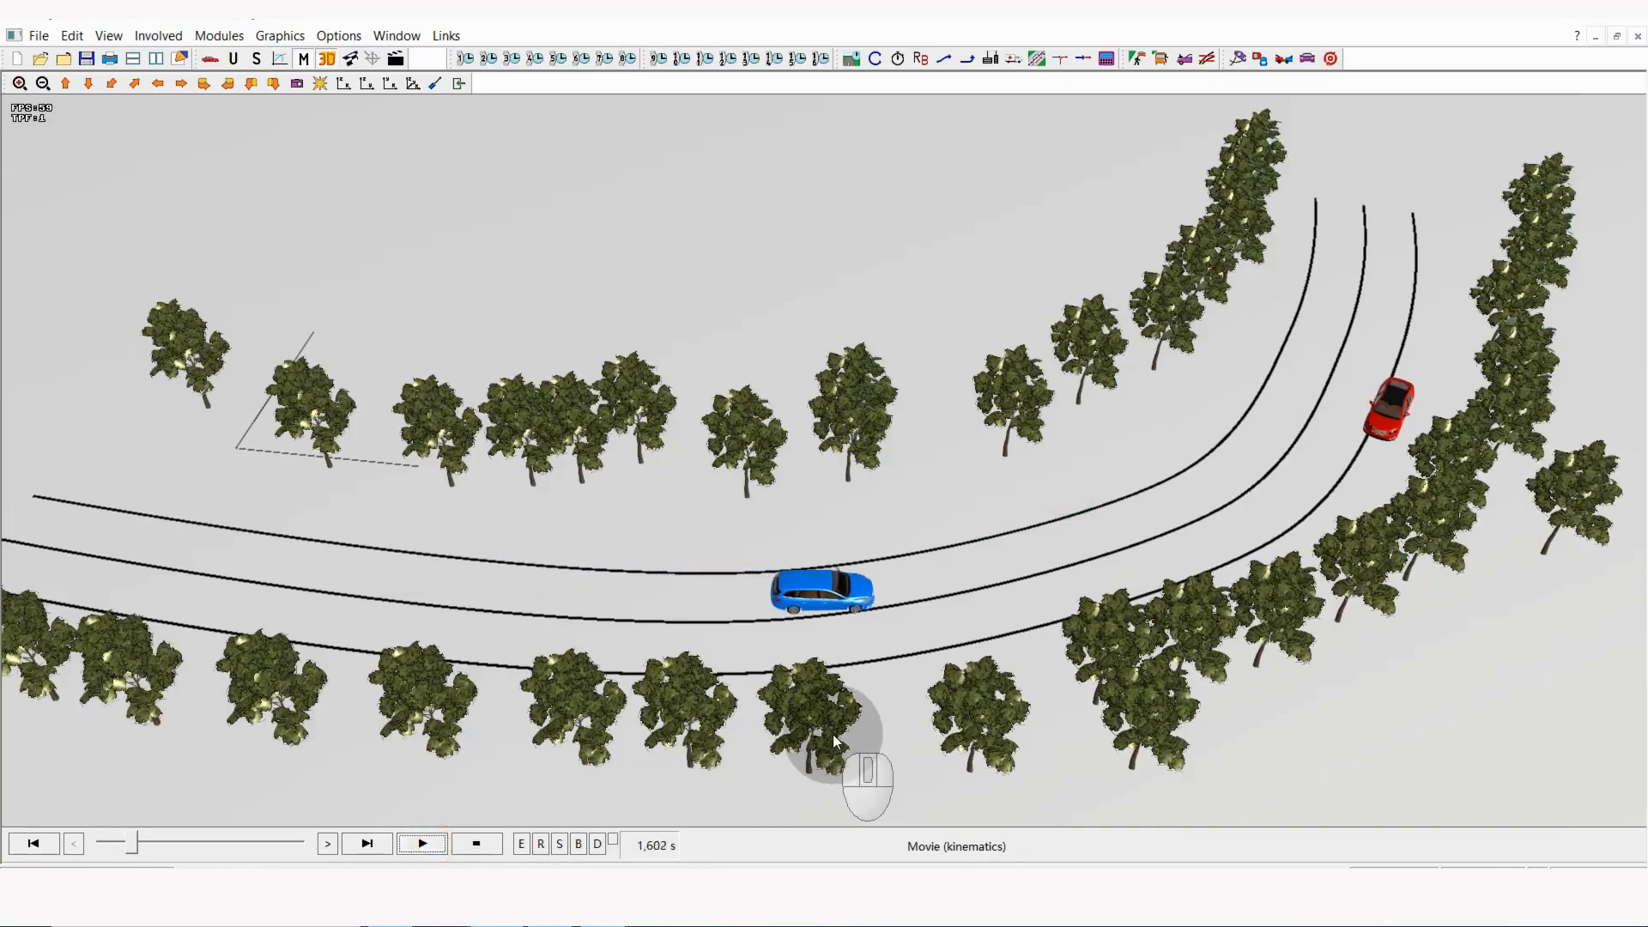